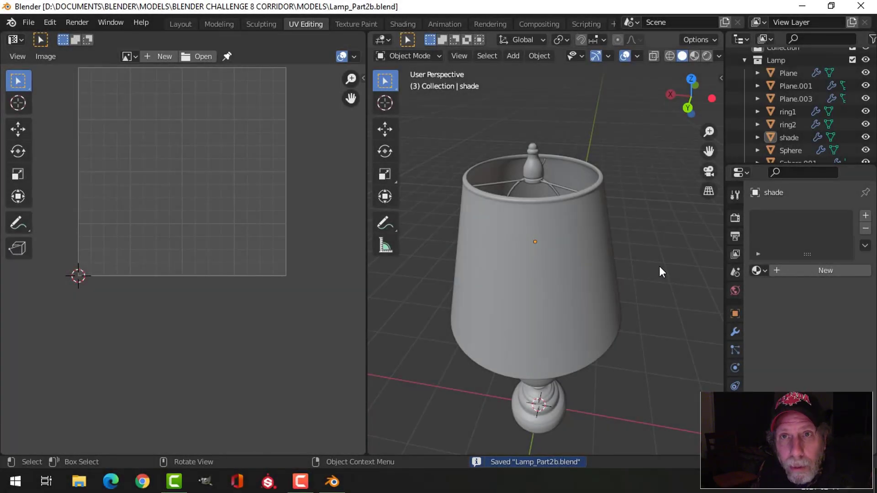
Step: Give the lampshade a new material named LampShade
scroll(659, 266, up, 2)
scroll(659, 266, down, 2)
mouse_move(660, 267)
middle_down()
mouse_move(656, 256)
mouse_move(652, 272)
mouse_move(653, 261)
middle_up()
click(571, 236)
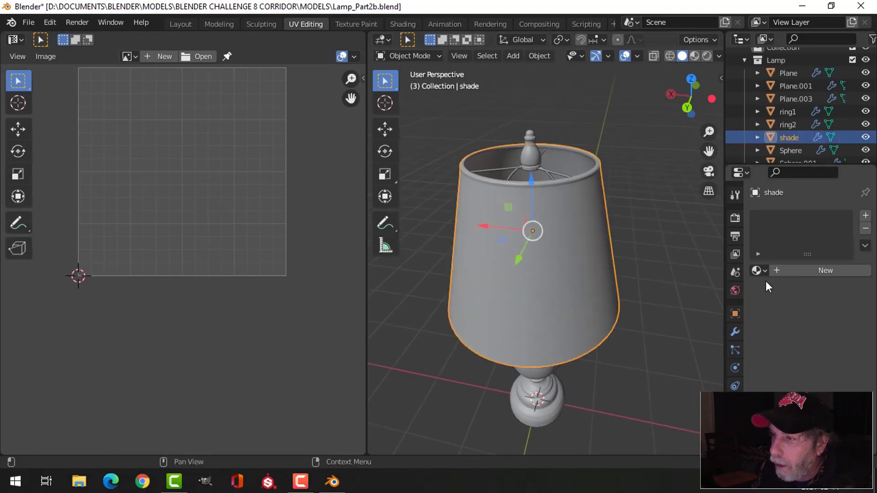
click(809, 270)
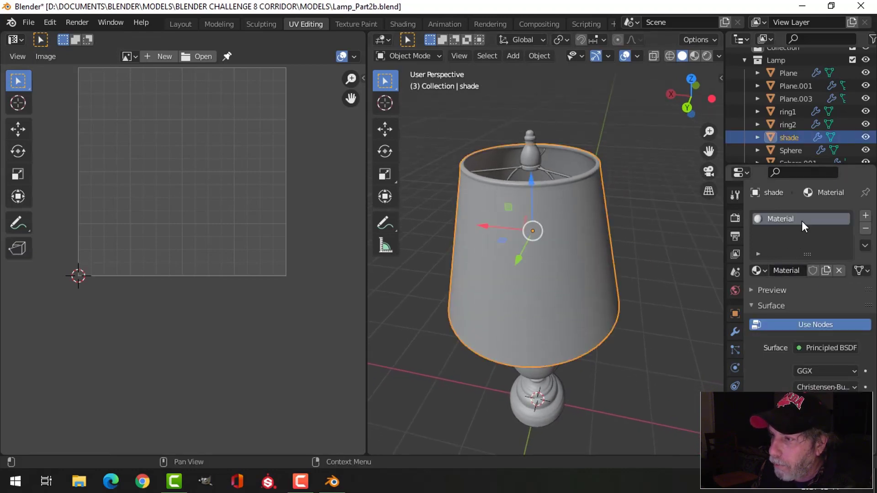
double_click(831, 219)
text(LampShade)
key(Return)
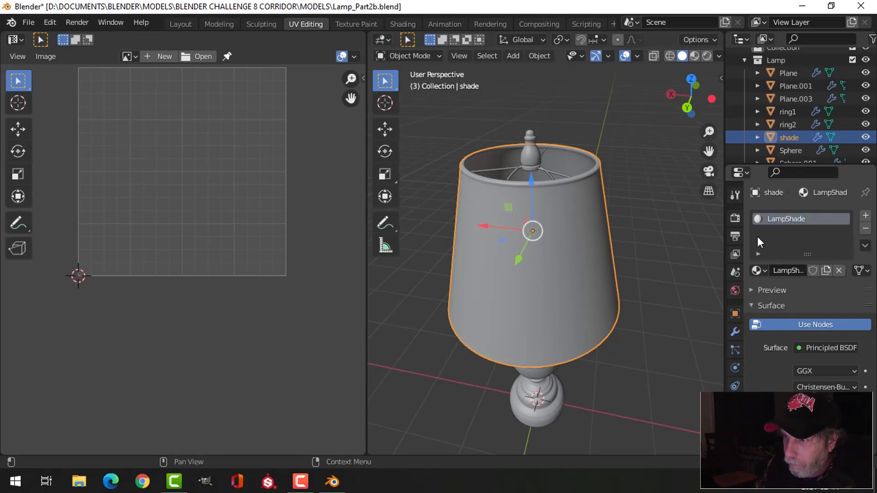
Step: Hide the lampshade and give the light bulb a new material named Bulb
key(h)
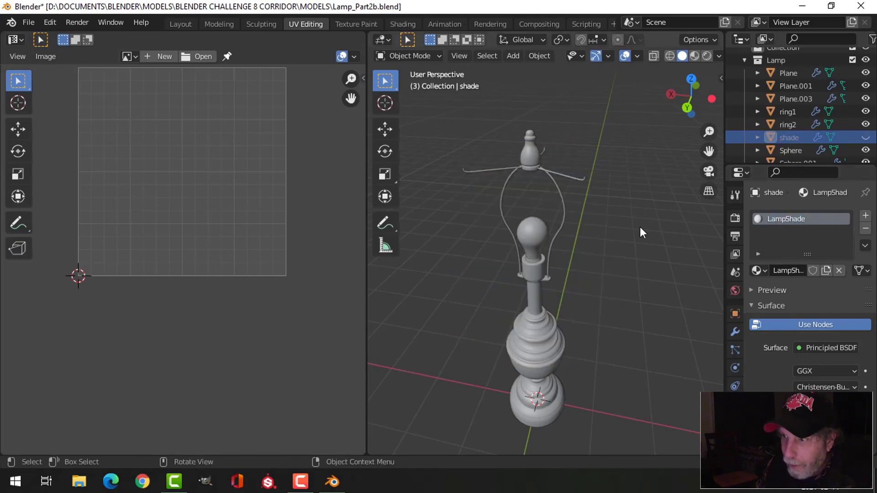
click(528, 237)
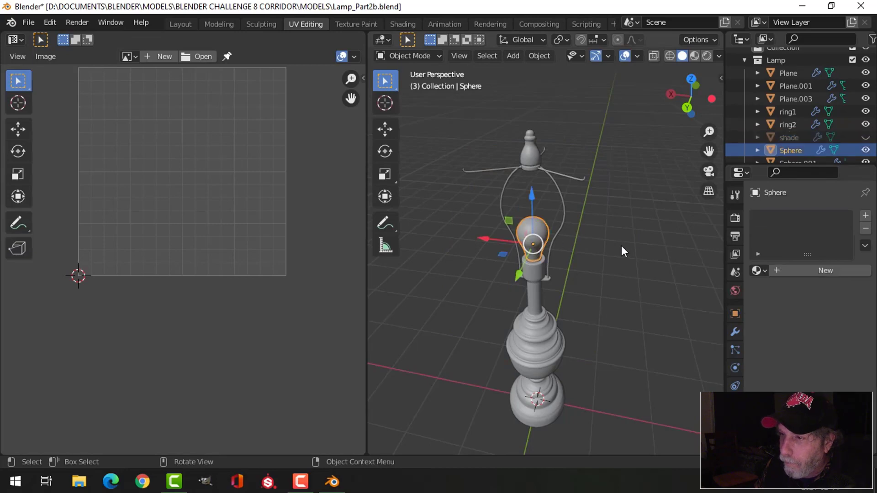
click(788, 271)
double_click(801, 219)
text(Bulb)
key(Return)
Step: Hide the bulb, select the metal rings, spokes, socket and bracket with the bracket active, and create a material named MetalLamp
key(h)
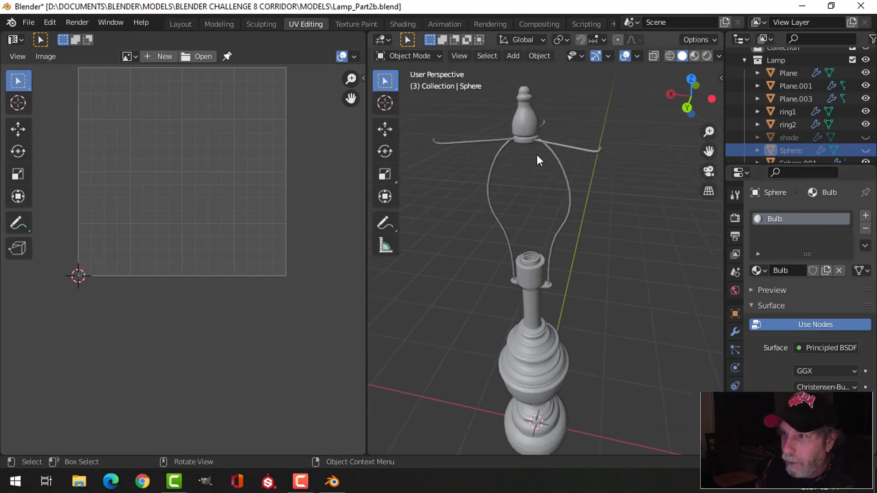
click(526, 141)
scroll(540, 155, up, 3)
shift+scroll(540, 156, up, 5)
click(527, 153)
click(579, 161)
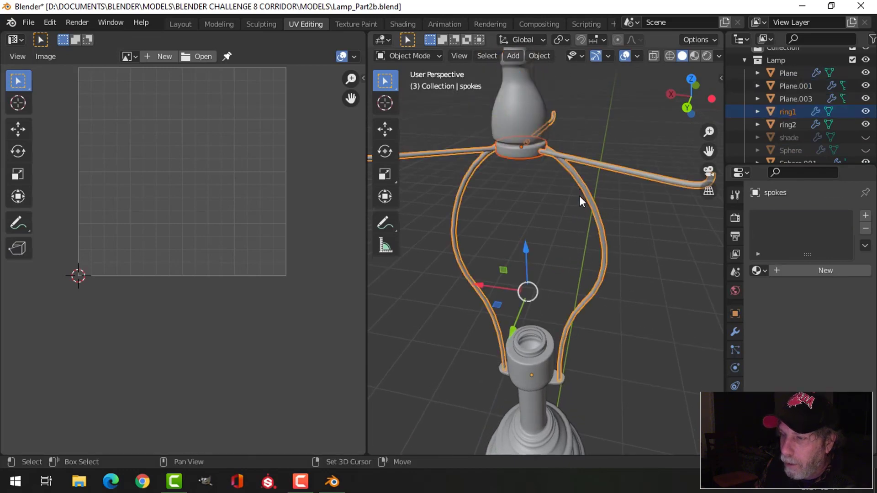
shift+click(542, 346)
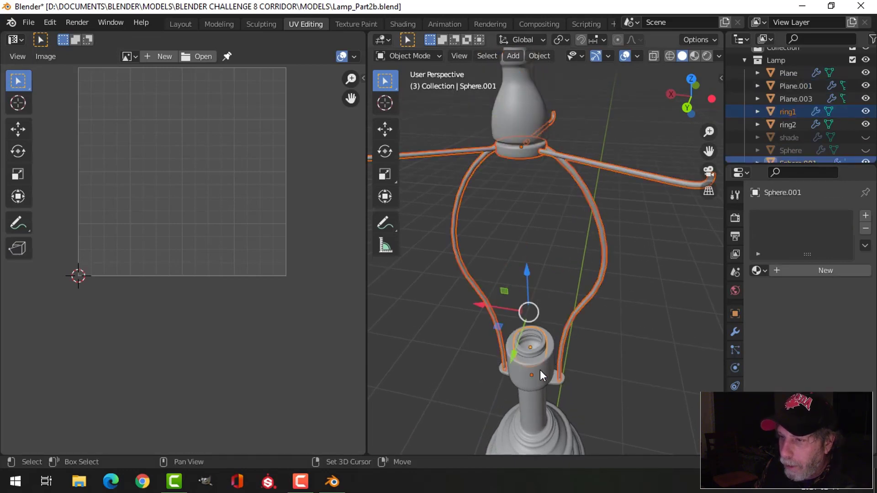
shift+click(540, 371)
shift+click(559, 382)
click(796, 271)
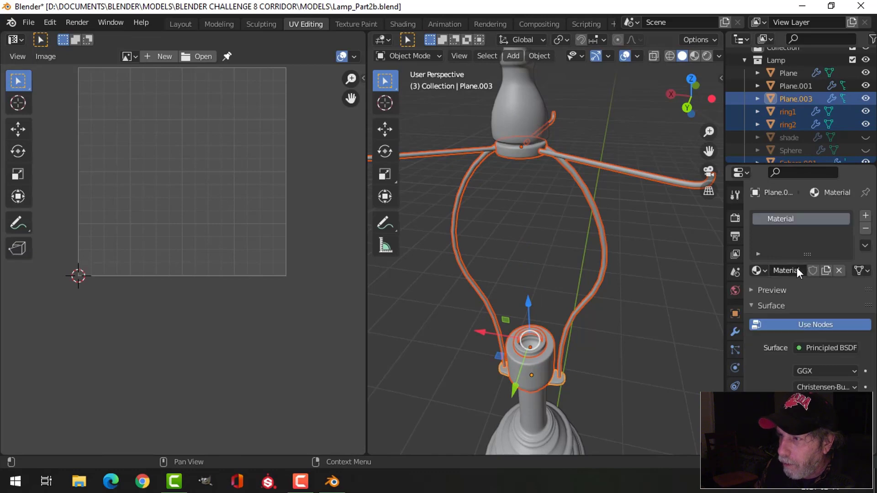
double_click(832, 219)
text(MetalLamp)
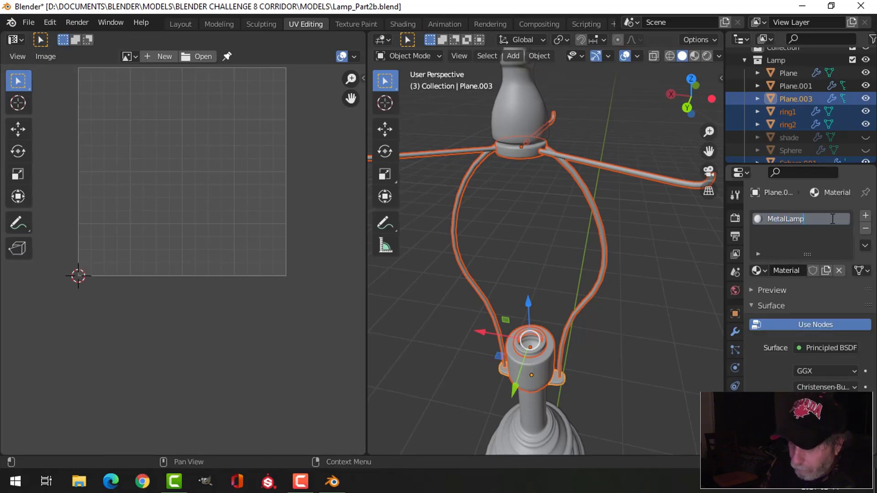
key(Return)
Step: Replace the finial's DefaultMaterial with a new material named WoodLamp
click(506, 110)
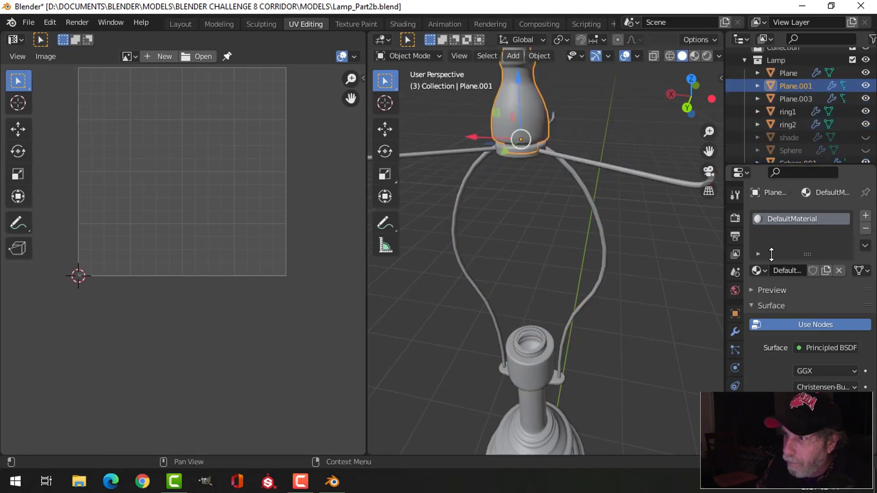
click(866, 230)
click(811, 273)
double_click(801, 219)
text(WoodLamp)
key(Return)
Step: Assign the existing WoodLamp material to the lamp base, and unhide all hidden parts with nothing selected
click(576, 432)
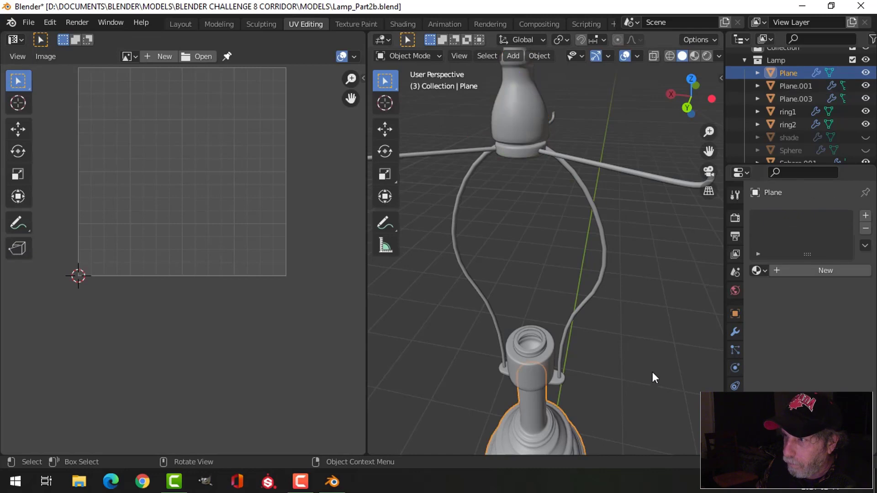
click(760, 271)
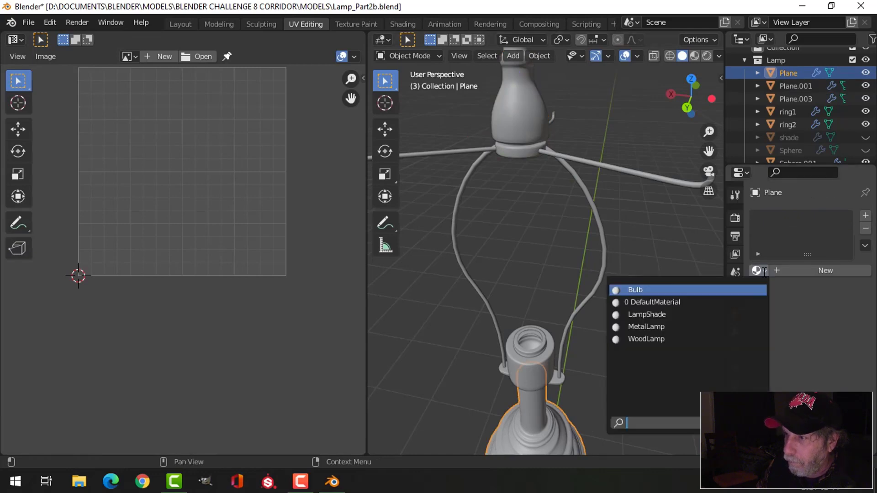
click(673, 338)
click(619, 242)
scroll(619, 243, down, 3)
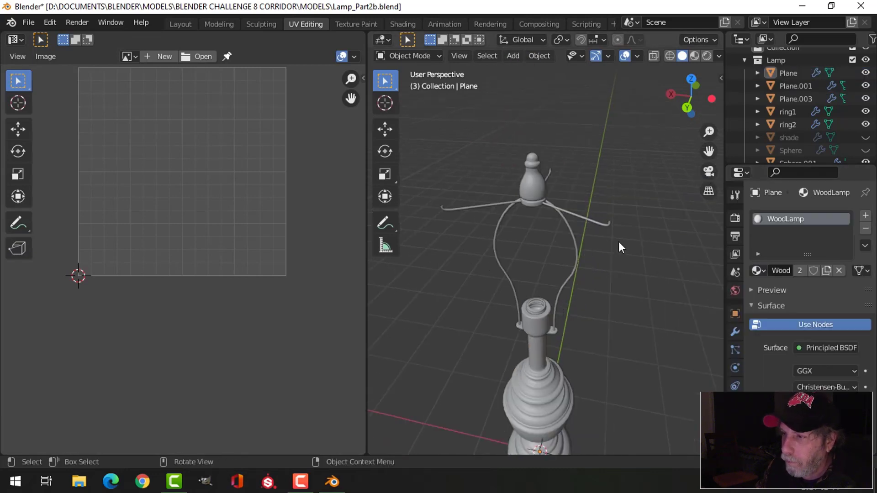
key(alt+h)
key(alt+a)
Step: Examine the lampshade's UV layout and its seams around the rims and down the side in Edit Mode
click(604, 272)
scroll(652, 244, down, 2)
key(Tab)
middle_drag(652, 245, 577, 261)
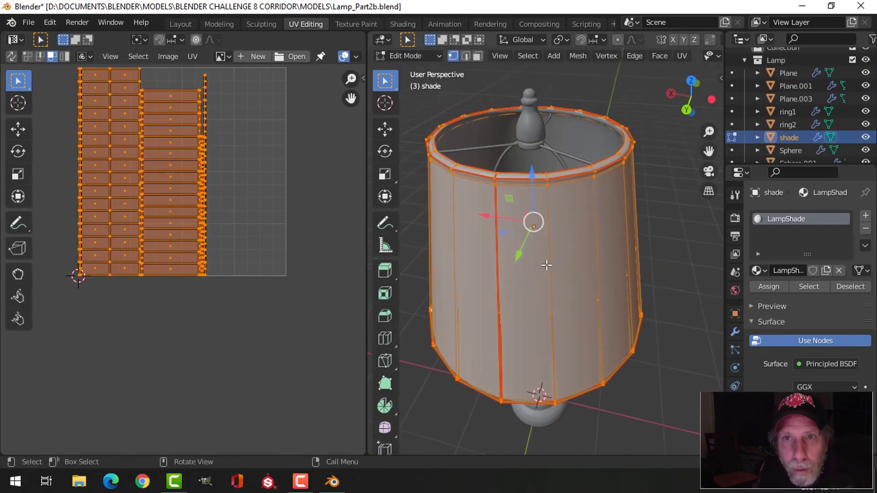
scroll(535, 268, down, 2)
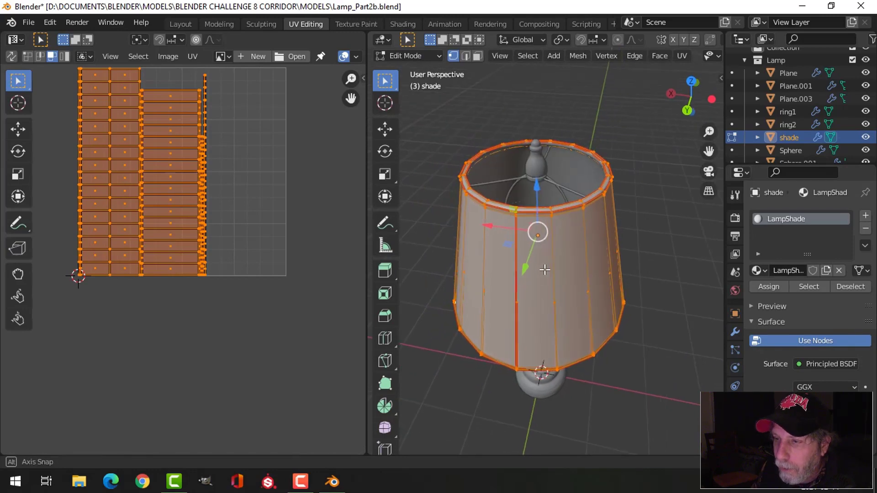
key(alt+a)
scroll(567, 270, up, 3)
middle_drag(569, 268, 488, 222)
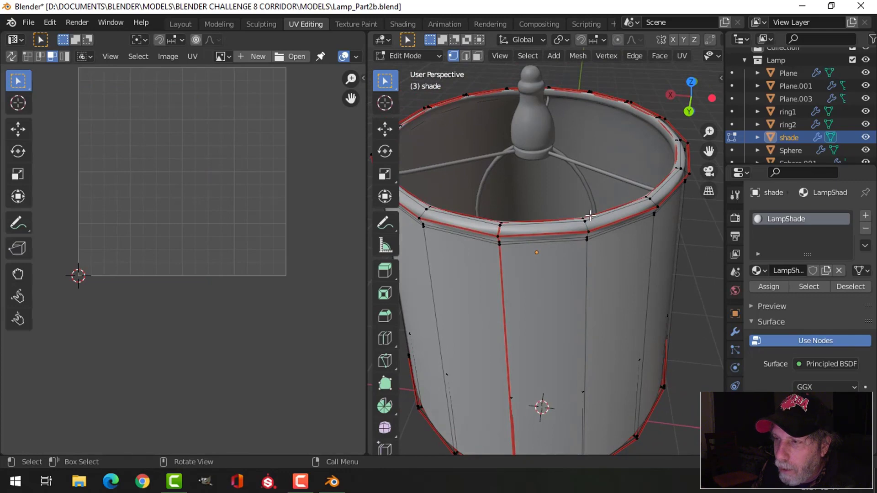
middle_drag(547, 248, 466, 240)
Step: Compare the lampshade's outline in Object Mode with its subdivision modifier's viewport display off and back on
click(735, 332)
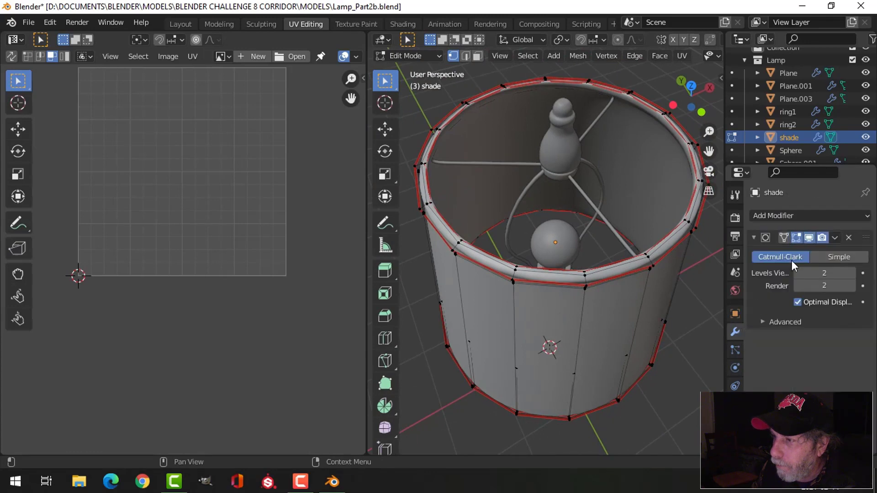
click(809, 238)
mouse_move(602, 226)
middle_down()
mouse_move(611, 141)
mouse_move(632, 231)
mouse_move(606, 214)
middle_up()
key(Tab)
scroll(605, 237, down, 4)
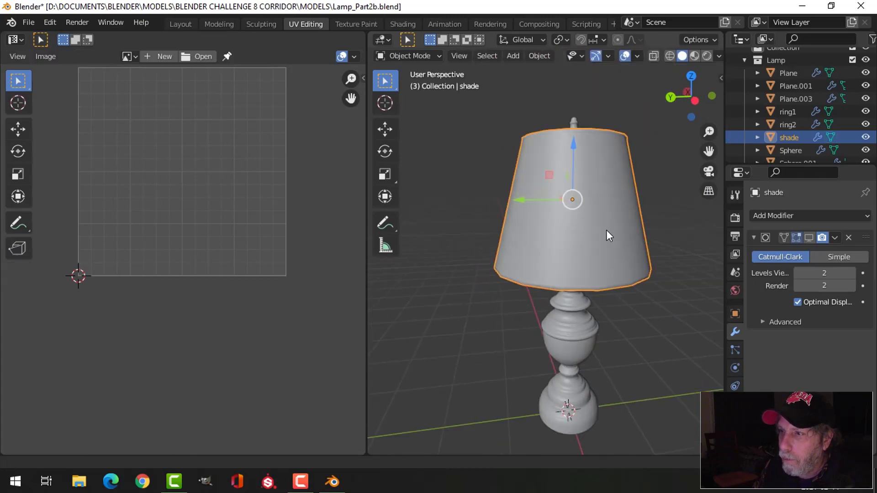
click(809, 239)
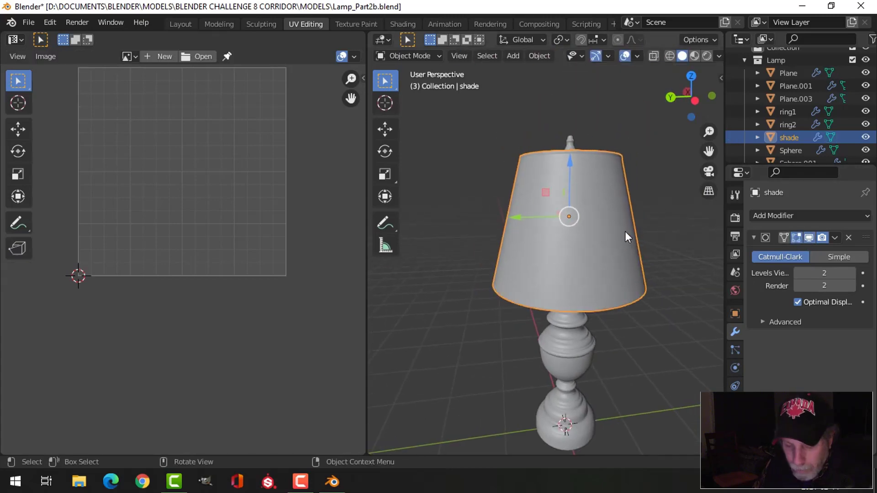
Step: Hide the lampshade to expose the bulb, frame and lamp base
key(h)
scroll(618, 239, up, 3)
shift+middle_drag(621, 264, 571, 277)
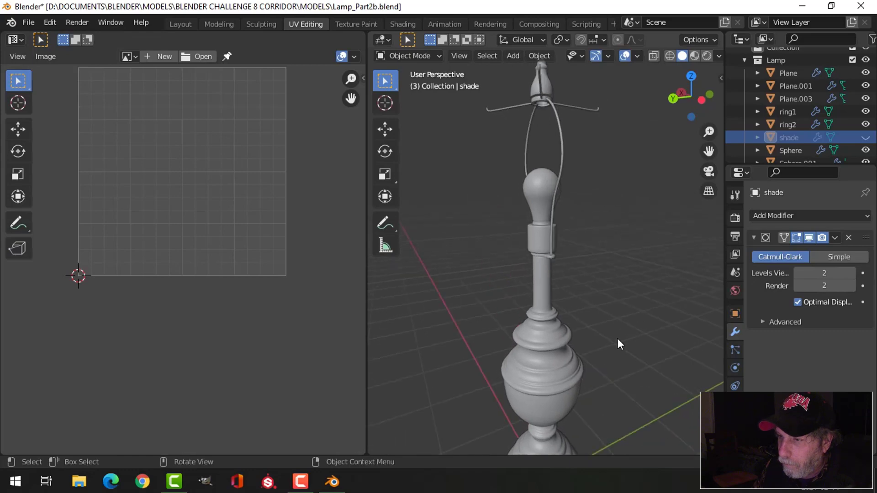
shift+middle_drag(618, 344, 606, 281)
Step: Examine the lamp base's seams along its length and around its bottom edge in Edit Mode
click(550, 319)
scroll(598, 224, down, 3)
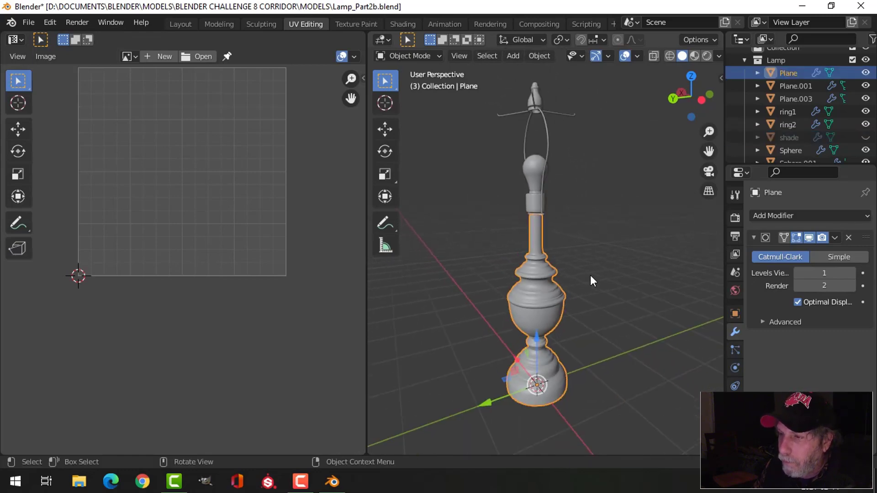
key(Tab)
key(alt+a)
scroll(604, 288, up, 2)
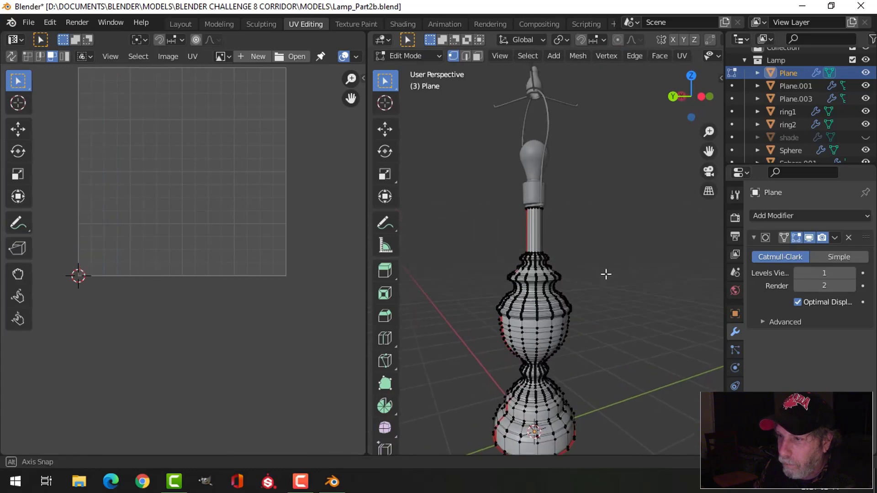
middle_drag(606, 274, 560, 310)
scroll(540, 251, up, 3)
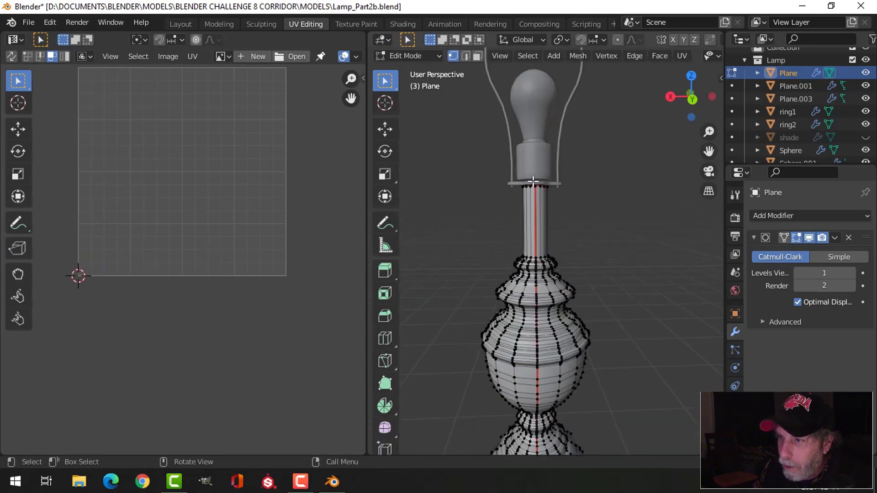
shift+middle_drag(526, 371, 524, 258)
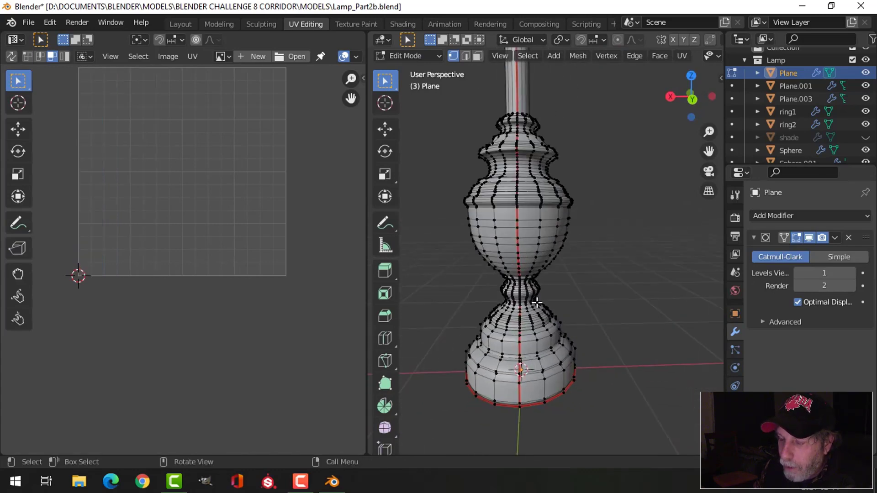
middle_drag(537, 302, 581, 260)
key(Tab)
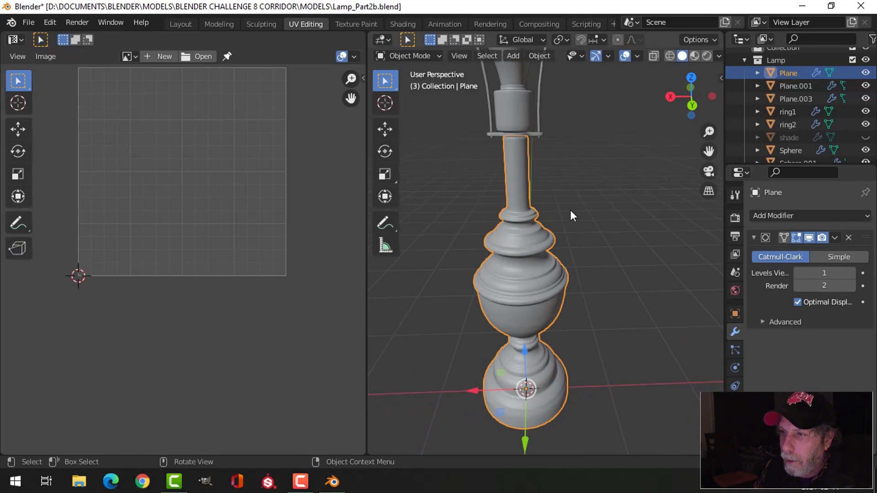
Step: Examine the finial's vertical seam and its seam around the bottom edge in Edit Mode
scroll(566, 203, down, 4)
scroll(555, 193, up, 2)
click(518, 107)
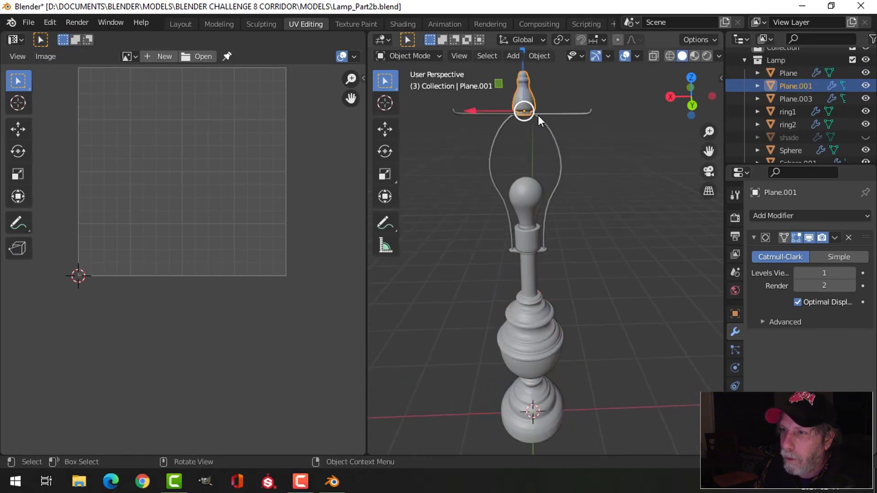
key(Tab)
scroll(568, 178, up, 1)
key(alt+a)
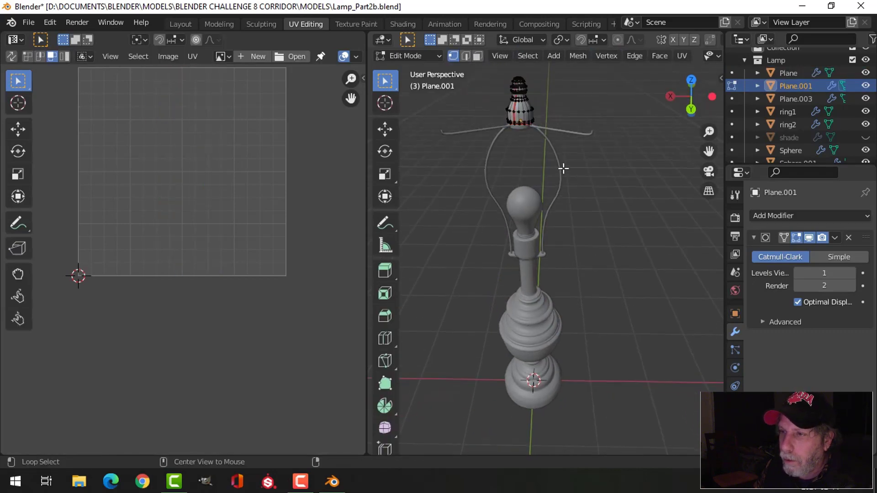
scroll(546, 211, up, 4)
scroll(543, 215, up, 2)
middle_drag(519, 205, 519, 231)
scroll(544, 237, up, 3)
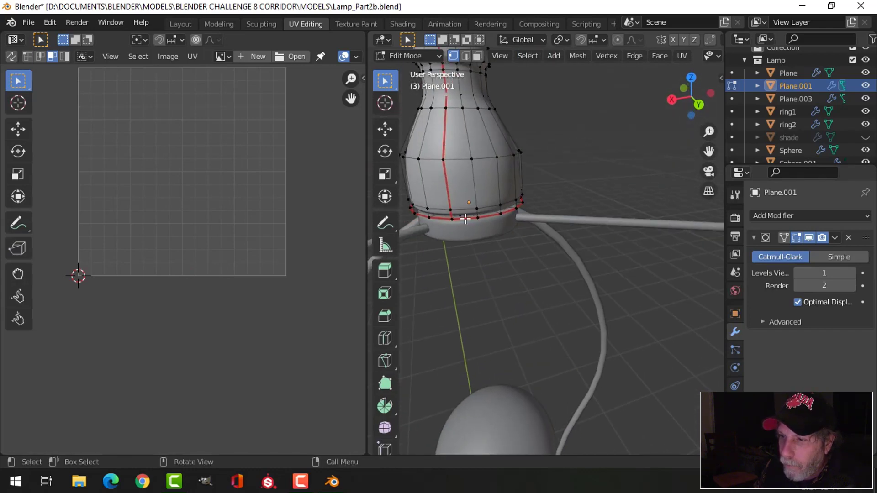
scroll(488, 216, down, 3)
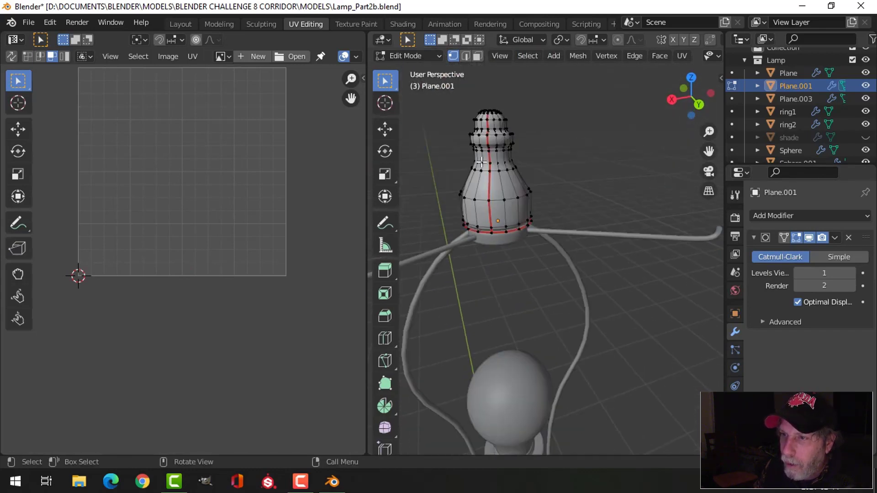
middle_drag(487, 215, 512, 294)
scroll(513, 320, up, 4)
scroll(514, 320, down, 5)
key(Tab)
scroll(521, 249, down, 3)
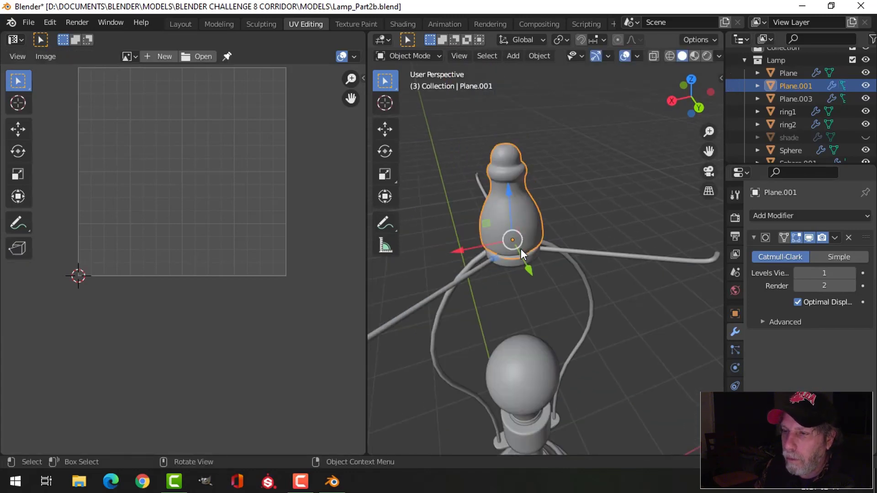
Step: Check the UV layout of the wire spokes in Edit Mode
middle_drag(521, 249, 582, 271)
click(583, 256)
key(Tab)
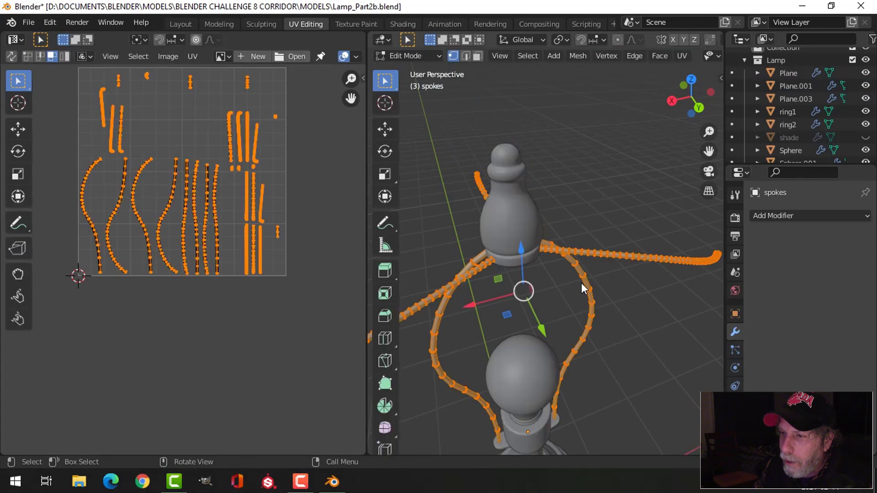
scroll(582, 289, down, 3)
key(Tab)
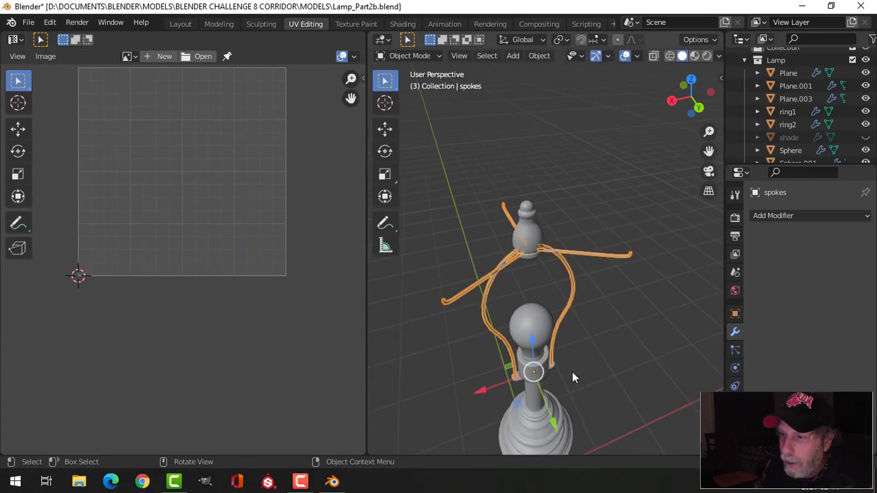
Step: Examine the UV layout and seams of the bulb socket ring in Edit Mode
mouse_move(558, 370)
middle_down()
mouse_move(574, 356)
mouse_move(562, 377)
middle_up()
scroll(512, 290, up, 2)
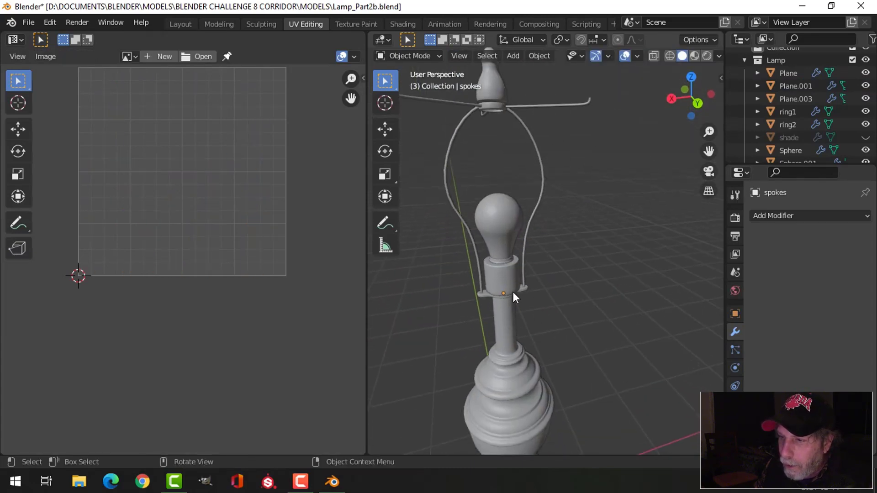
click(512, 287)
key(Tab)
scroll(543, 323, up, 2)
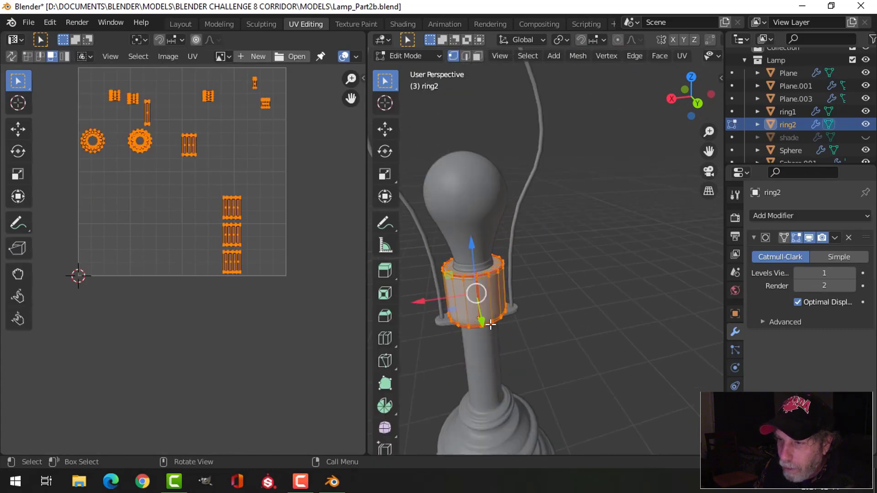
key(alt+a)
scroll(462, 329, up, 3)
scroll(484, 308, down, 3)
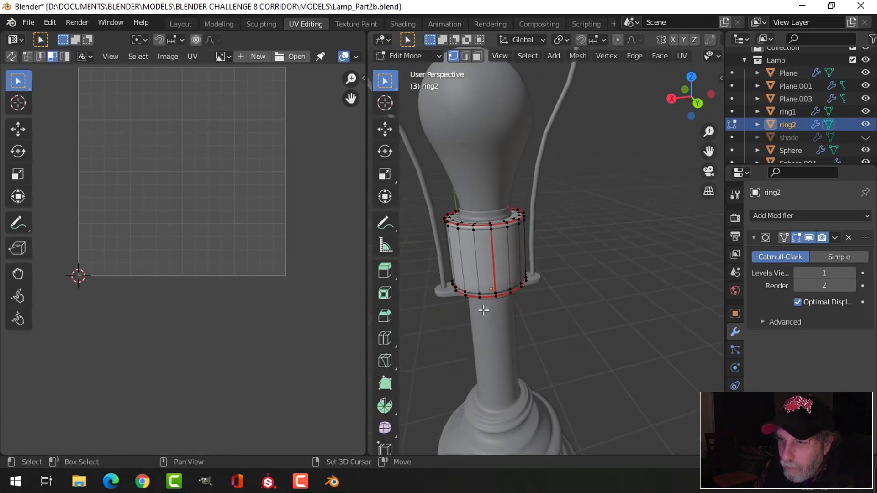
key(Tab)
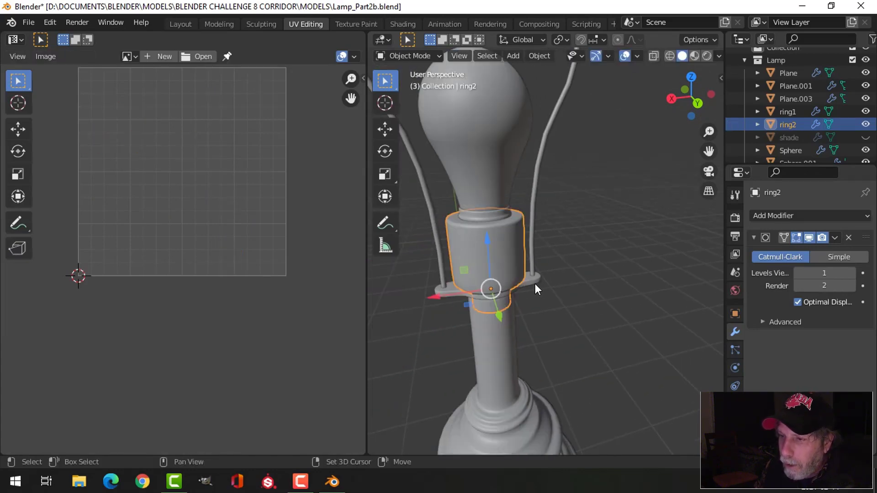
Step: Select the socket ring, bracket, wire spokes and upper ring together and check their combined UV layout in Edit Mode
shift+click(535, 284)
shift+click(535, 227)
scroll(574, 238, down, 2)
scroll(524, 157, down, 2)
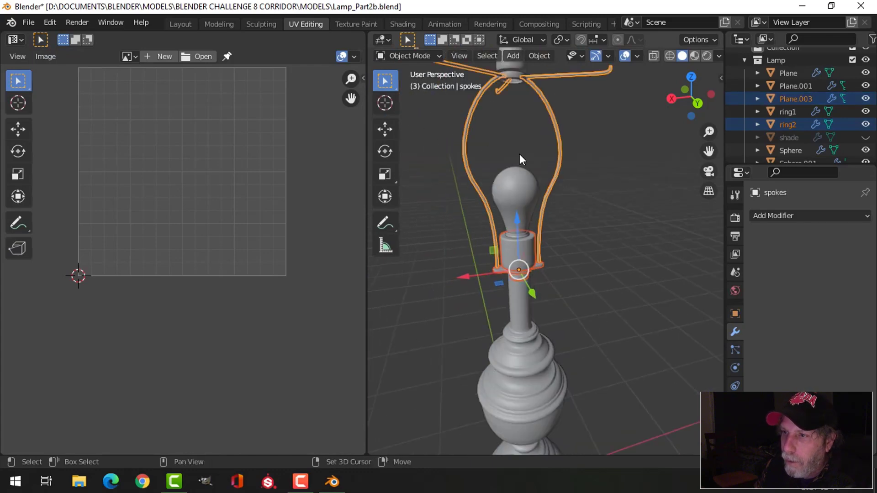
shift+middle_drag(519, 174, 517, 237)
scroll(517, 237, up, 3)
shift+click(481, 191)
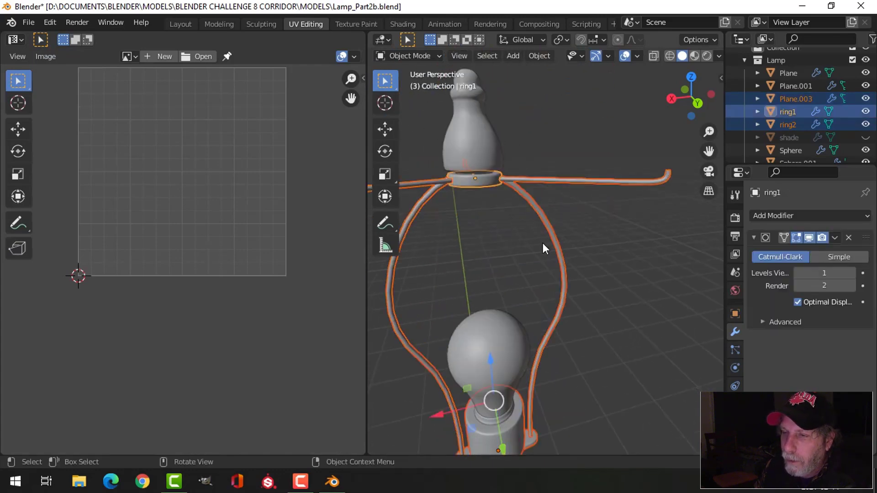
key(Tab)
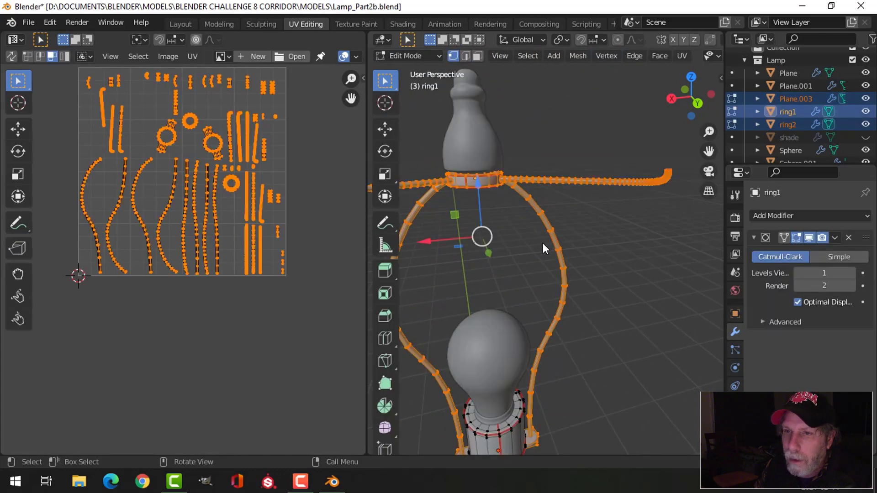
key(Tab)
scroll(577, 279, down, 2)
click(579, 280)
Step: Unhide the lampshade and clear the selection
scroll(590, 247, up, 3)
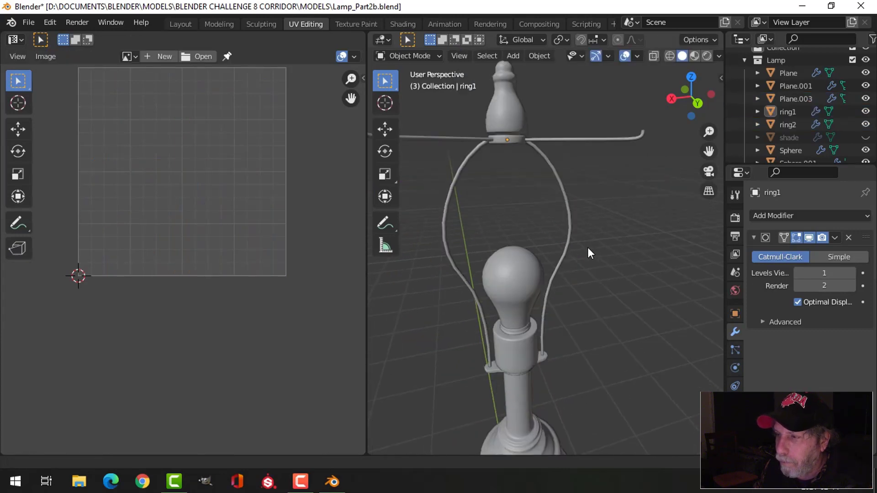
middle_drag(598, 260, 590, 302)
key(alt+h)
key(alt+a)
Step: Check which materials are assigned to the lampshade and to the lamp base
click(583, 278)
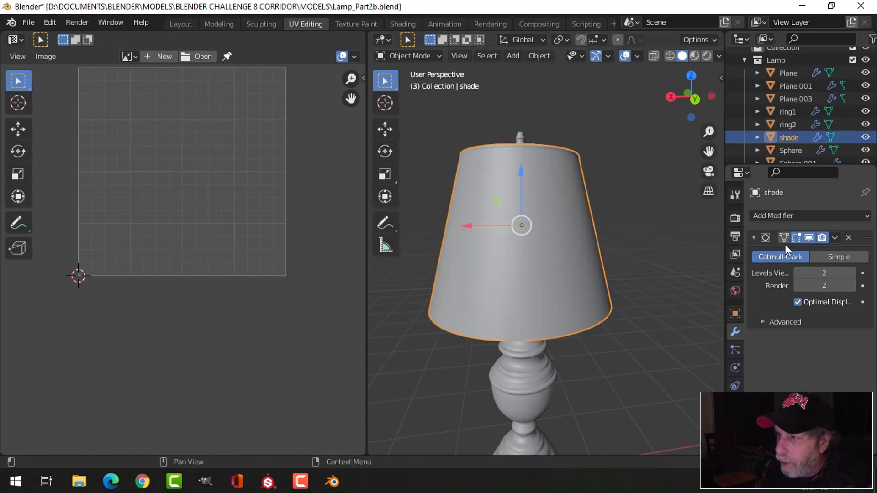
click(735, 422)
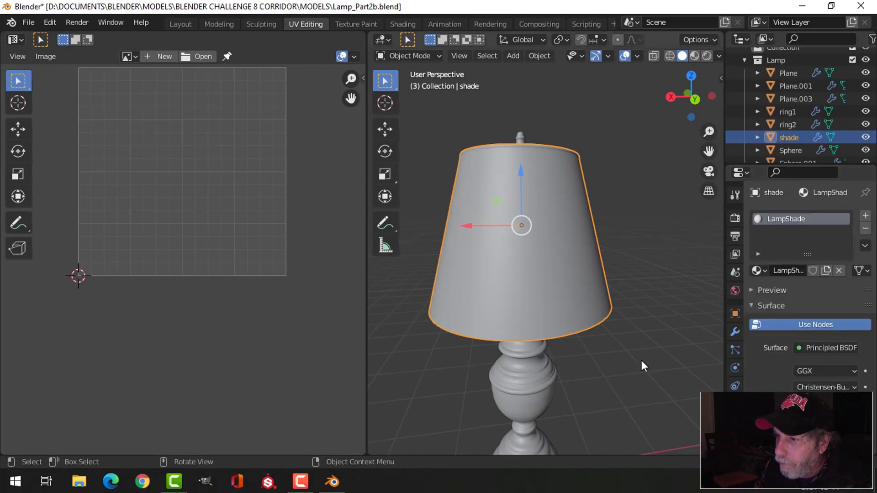
click(530, 391)
key(alt+a)
middle_drag(602, 322, 529, 156)
middle_drag(548, 251, 544, 312)
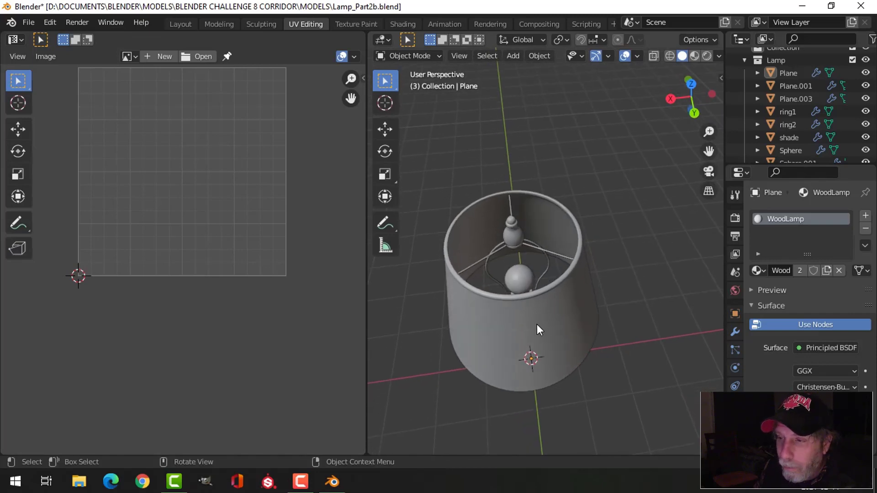
Step: Select the lamp base and finial together and examine their shared UV layout in Edit Mode
middle_drag(536, 324, 601, 294)
key(ctrl+z)
shift+click(528, 140)
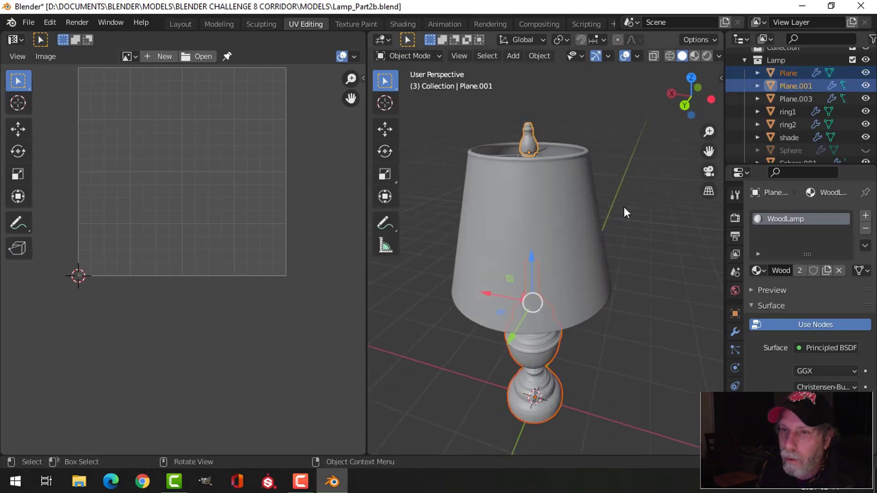
key(Tab)
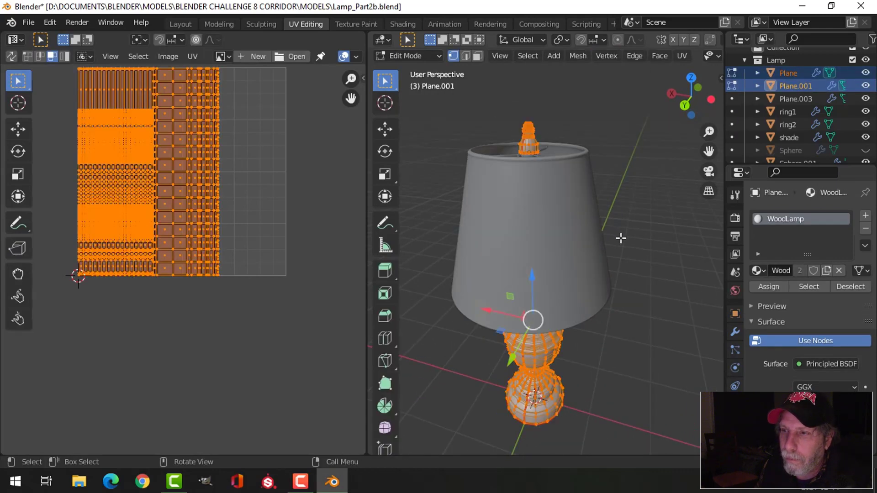
scroll(460, 229, down, 1)
scroll(220, 185, up, 7)
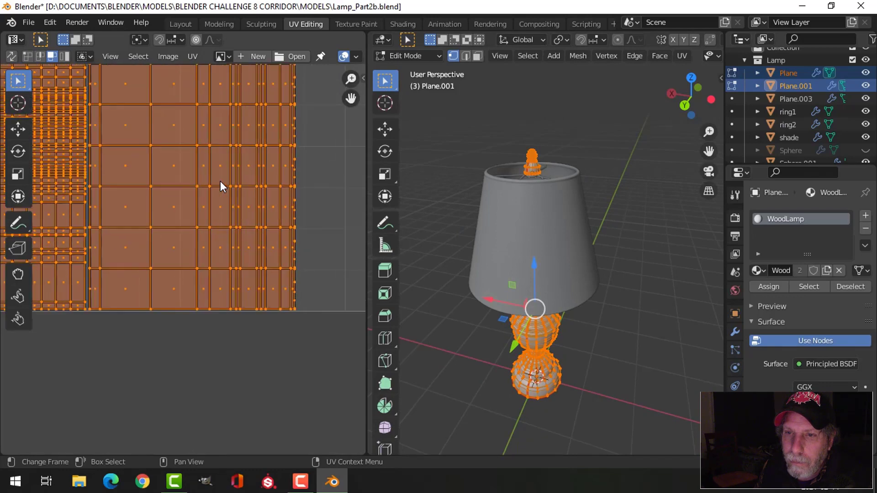
scroll(221, 181, up, 2)
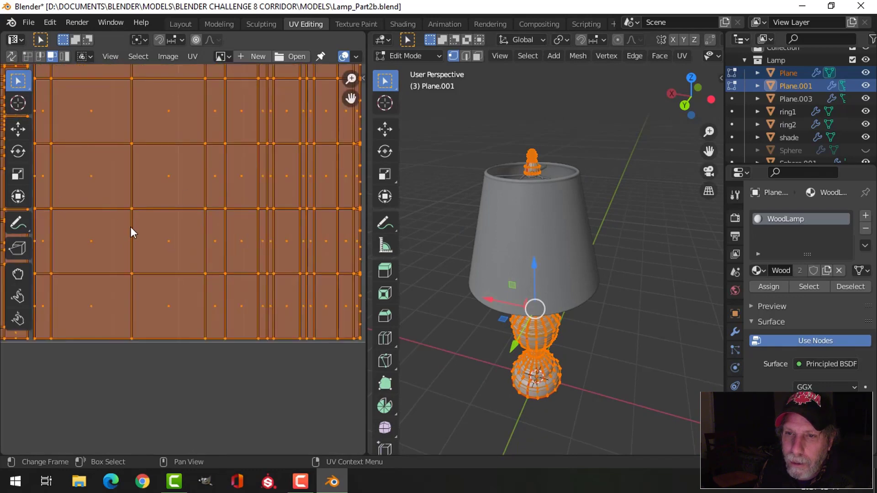
scroll(130, 227, down, 1)
scroll(130, 227, down, 1)
scroll(150, 245, down, 2)
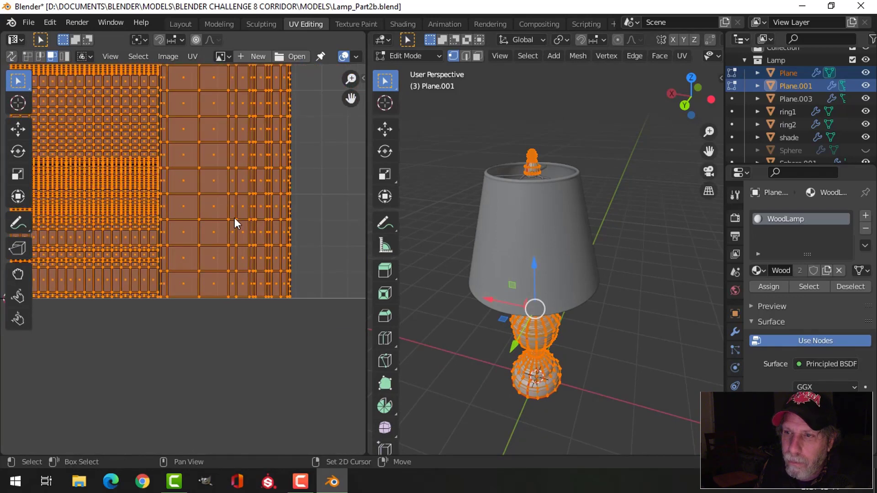
scroll(235, 218, up, 2)
key(Tab)
shift+middle_drag(592, 233, 627, 241)
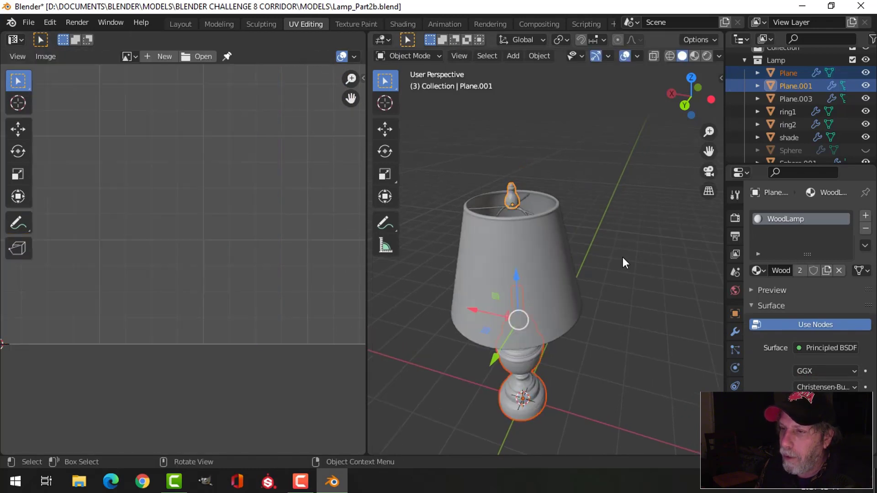
scroll(614, 270, up, 2)
scroll(603, 278, down, 2)
shift+middle_drag(603, 278, 607, 249)
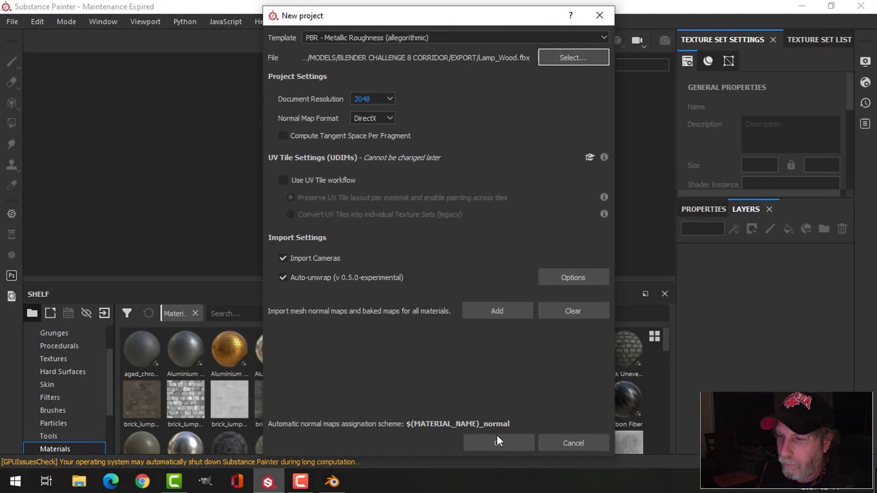
Step: Create a Substance Painter project from Lamp_Wood.fbx with the PBR - Metallic Roughness template at 2048 resolution, and check its texture set list
click(498, 443)
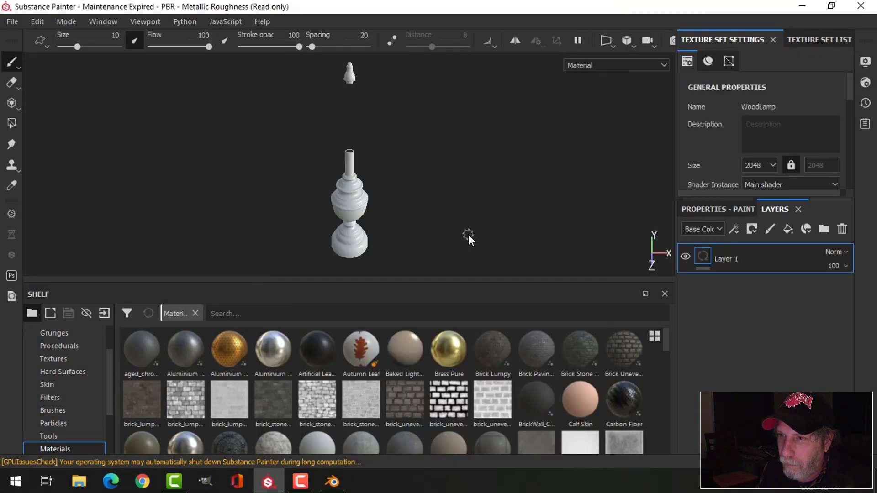
mouse_move(411, 147)
alt+mouse_down()
mouse_move(388, 165)
mouse_move(417, 75)
mouse_move(401, 157)
alt+mouse_up()
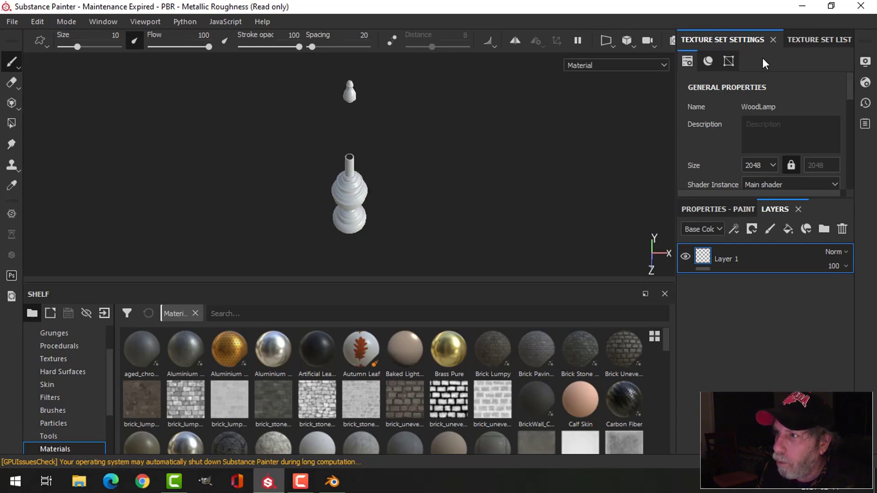
click(818, 40)
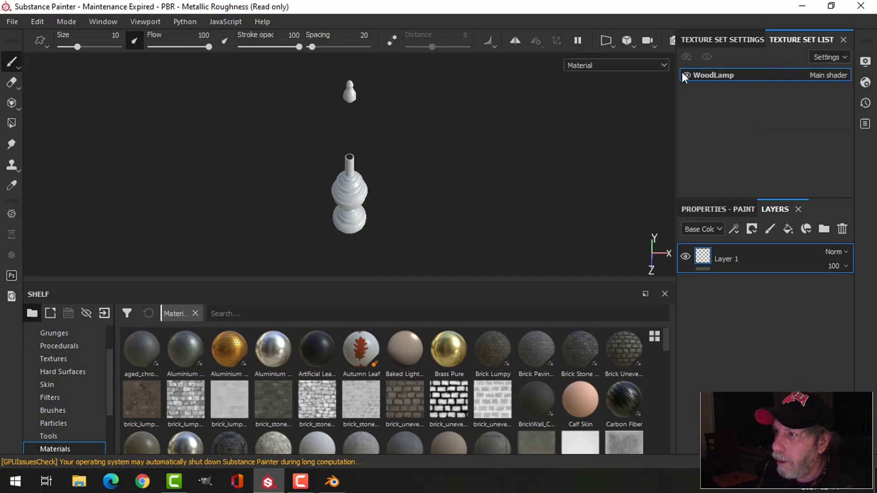
click(716, 39)
click(815, 40)
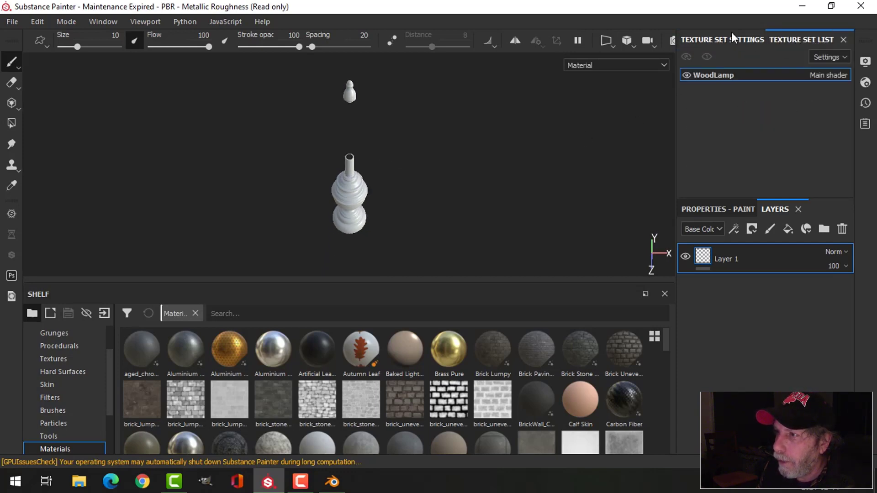
click(722, 40)
Step: Bake all mesh maps for the WoodLamp texture set at an output size of 2048
scroll(802, 125, down, 5)
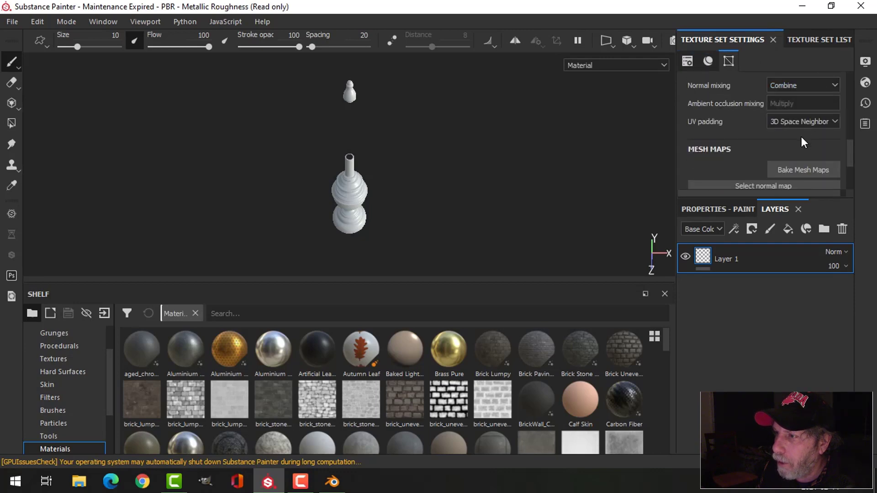
scroll(802, 133, down, 2)
click(800, 130)
click(448, 62)
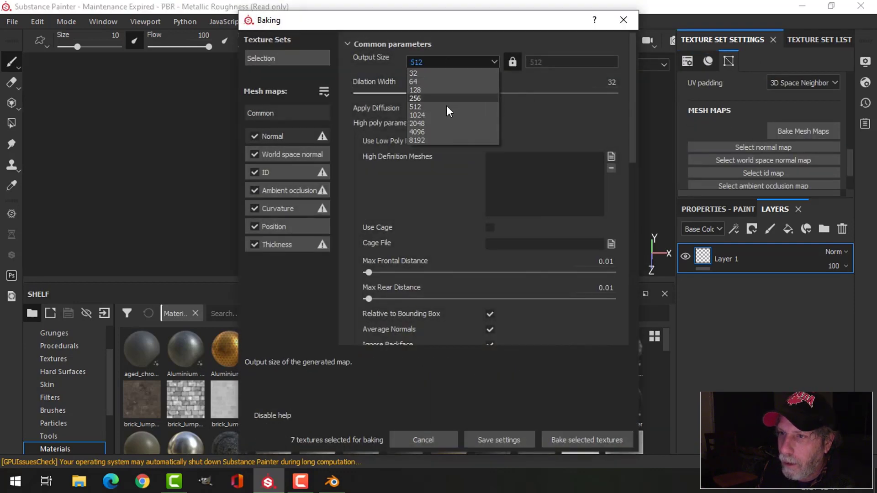
click(443, 123)
click(589, 436)
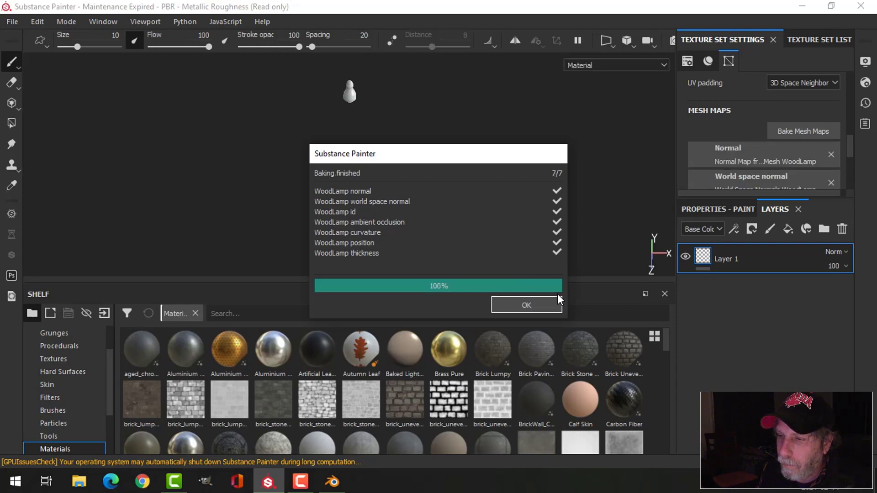
click(503, 302)
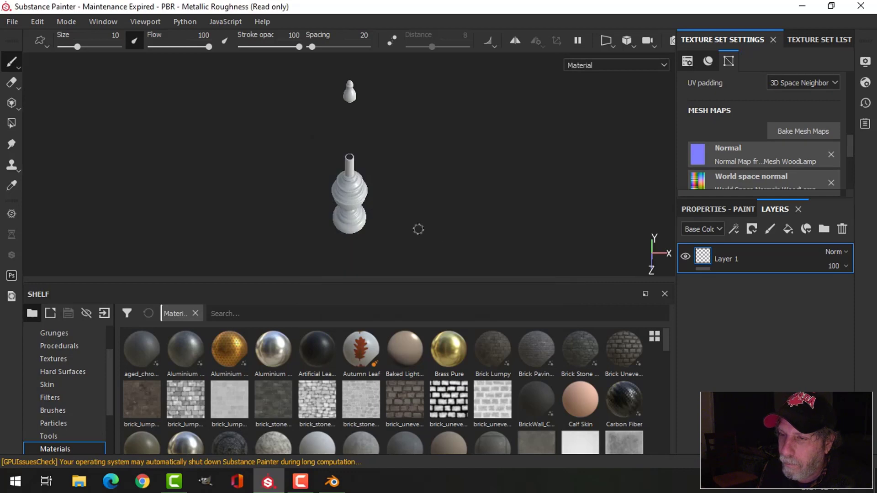
Step: Delete Layer 1, search the materials for "wood", and add Weapon Wood as the lamp's material layer
alt+drag(415, 228, 434, 219)
click(843, 229)
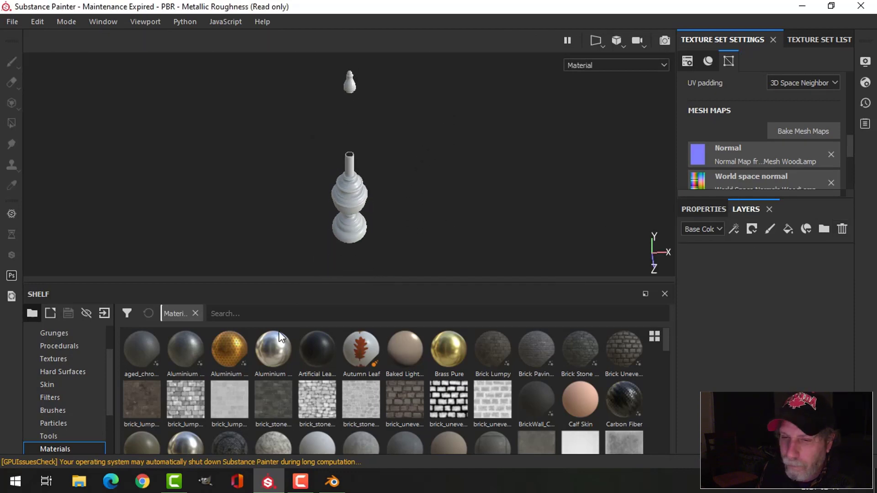
drag(113, 380, 112, 413)
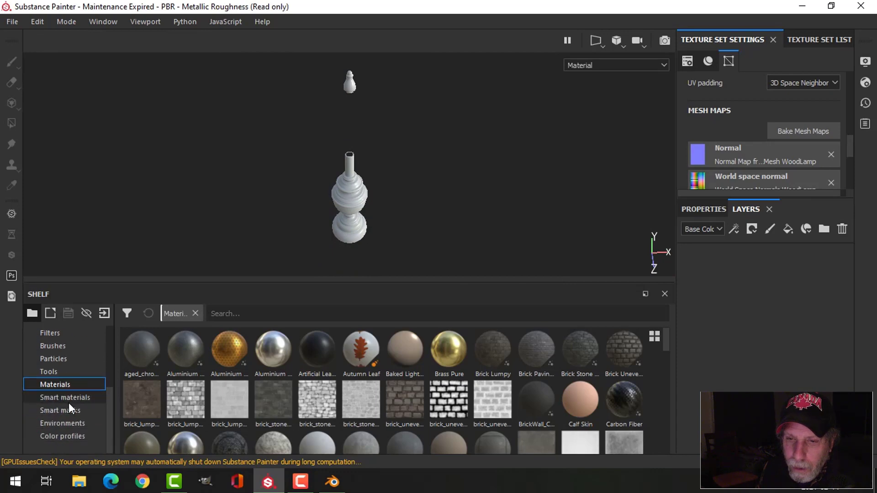
click(279, 315)
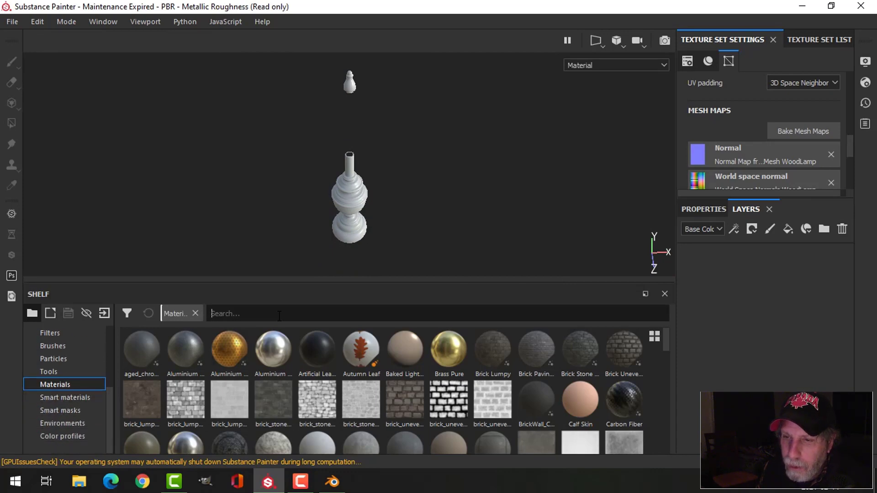
text(wood)
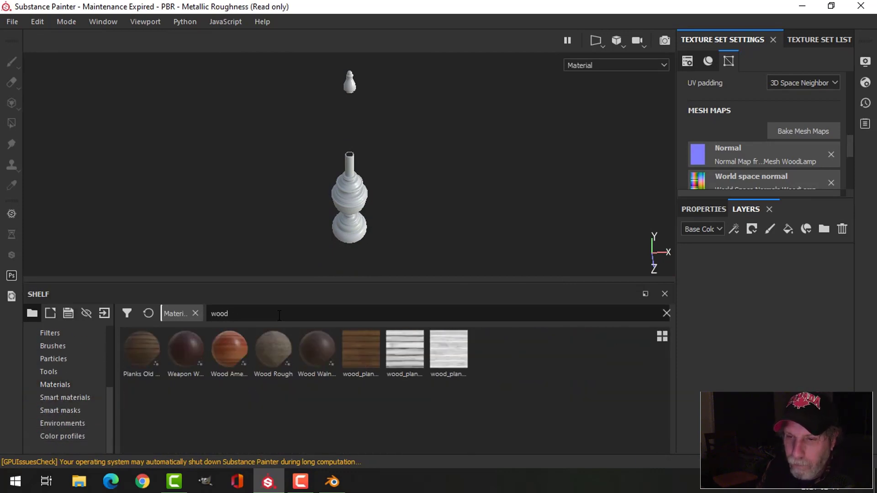
mouse_move(182, 349)
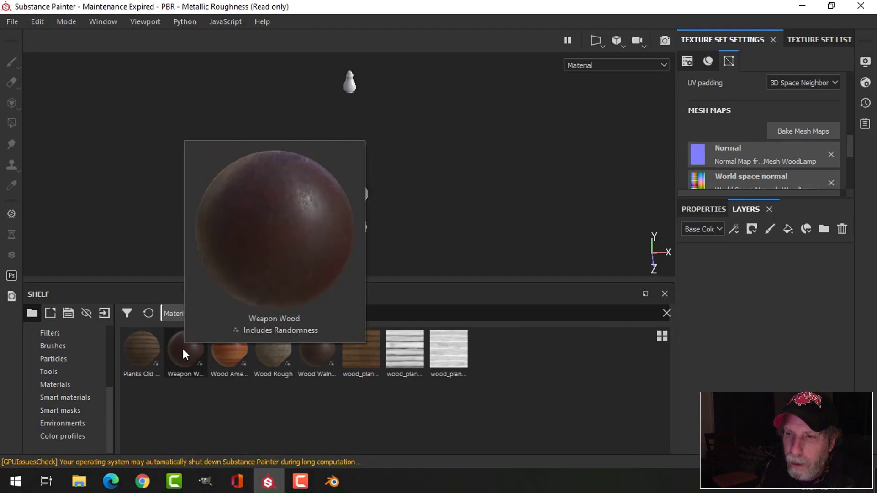
drag(182, 349, 709, 297)
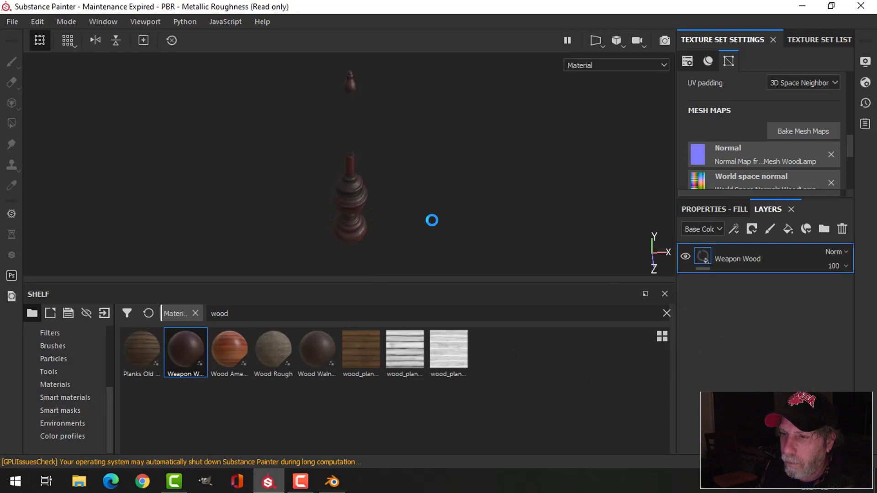
Step: Inspect the wood finish along the lamp base up close and open the Weapon Wood layer's fill properties
scroll(432, 220, up, 6)
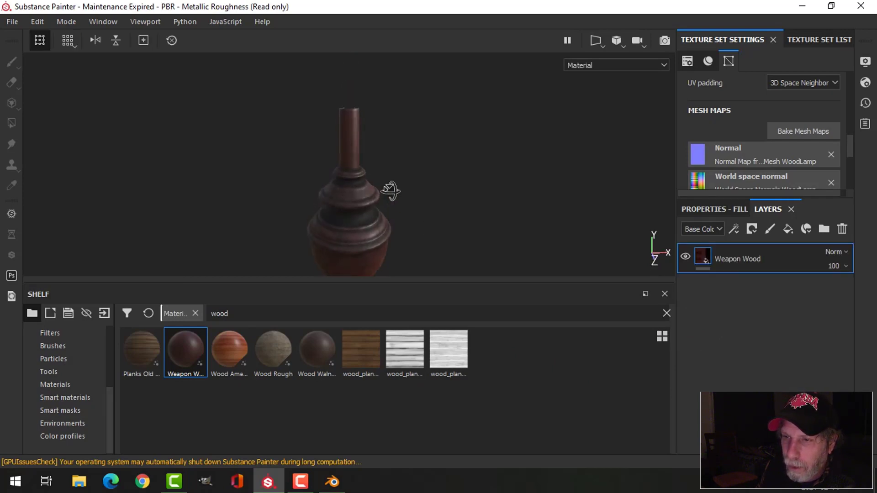
middle_drag(390, 191, 397, 154)
scroll(395, 176, down, 3)
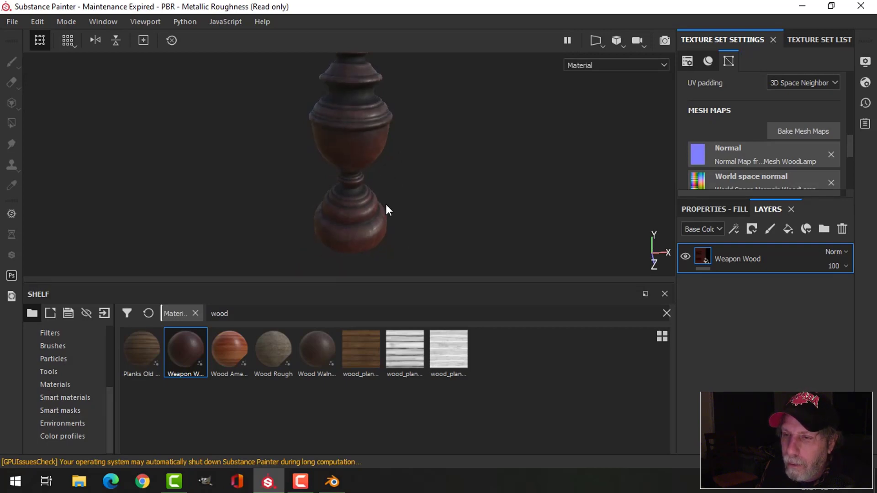
alt+drag(387, 223, 386, 200)
click(720, 207)
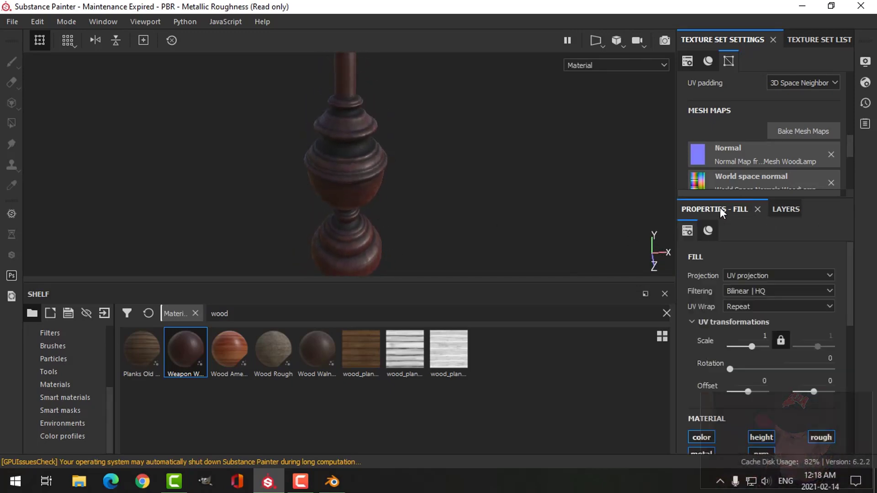
Step: Lower the Roughness 02 parameter of the Weapon Wood layer and check the glossier finish on the lamp base
drag(853, 290, 851, 392)
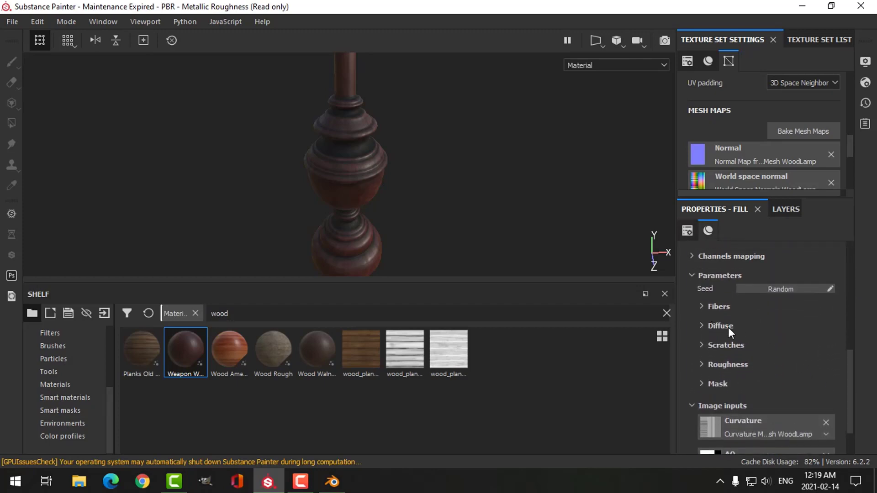
click(702, 364)
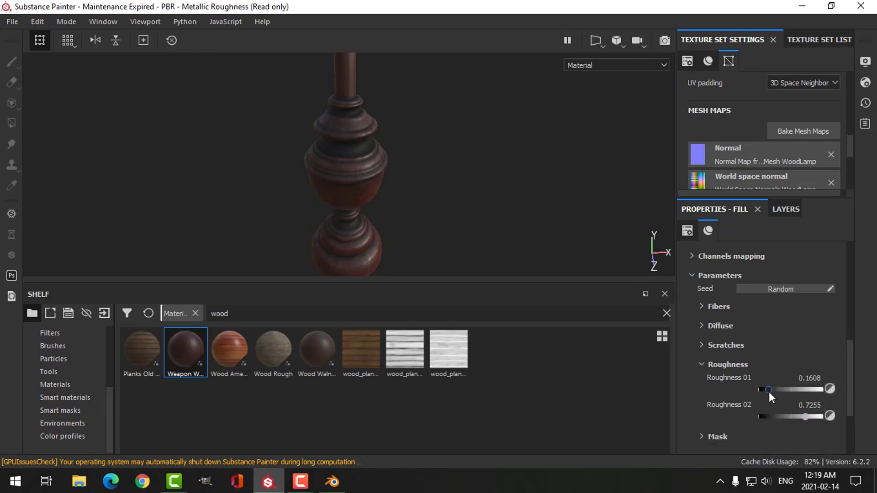
drag(808, 418, 780, 416)
alt+drag(369, 169, 410, 204)
alt+drag(400, 150, 364, 175)
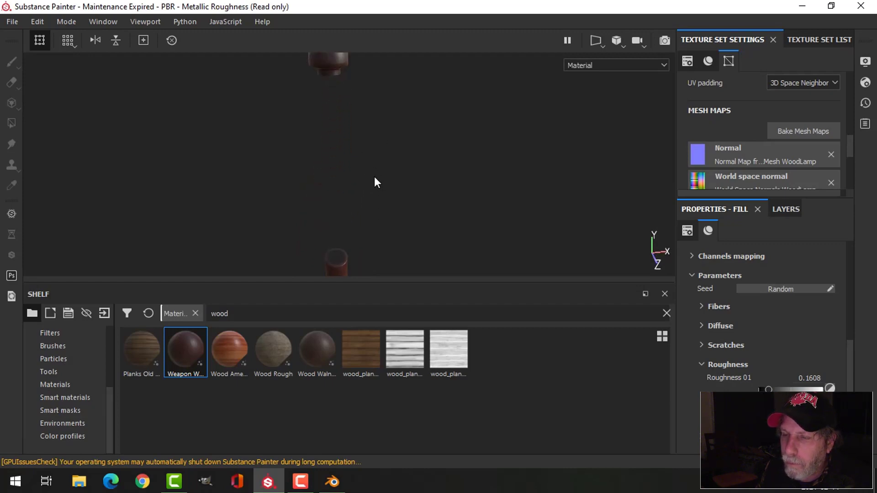
Step: Frame the whole lamp and open the texture export for the wooden lamp project
key(f)
alt+right_drag(377, 214, 378, 114)
click(10, 27)
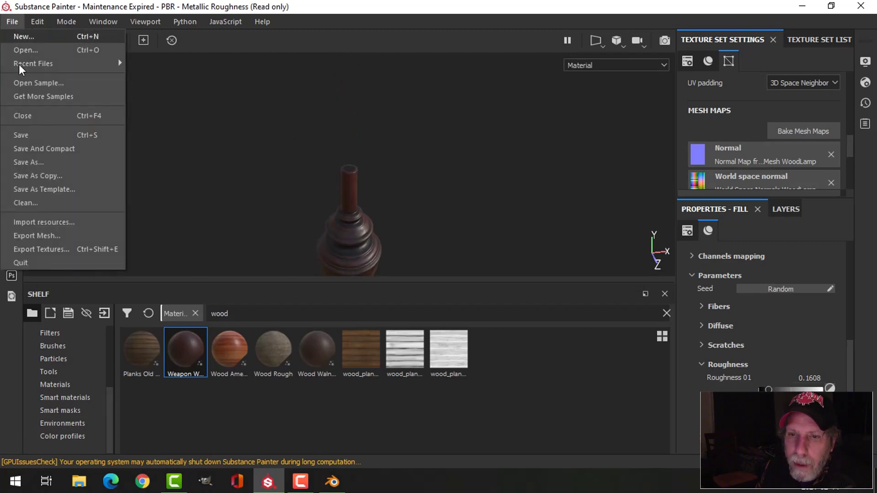
click(41, 249)
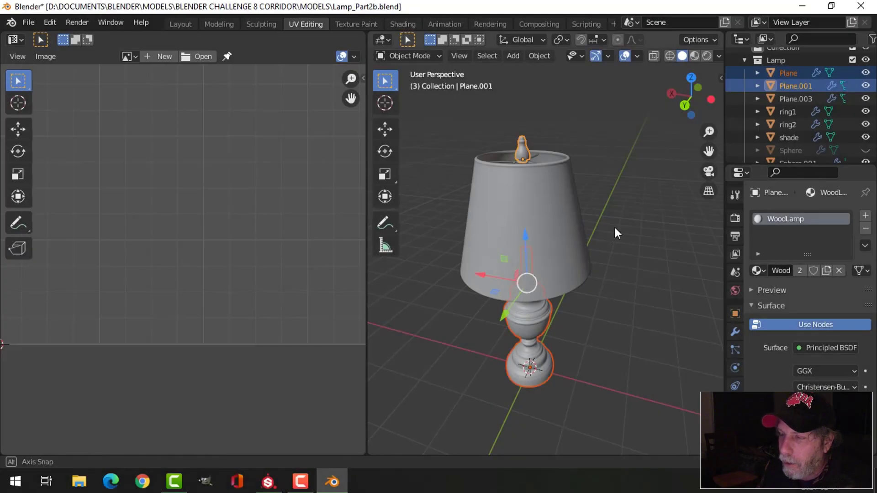
Step: Switch to Blender, hide the wooden parts and the lampshade, and select the remaining metal harp and socket parts
middle_drag(615, 229, 612, 263)
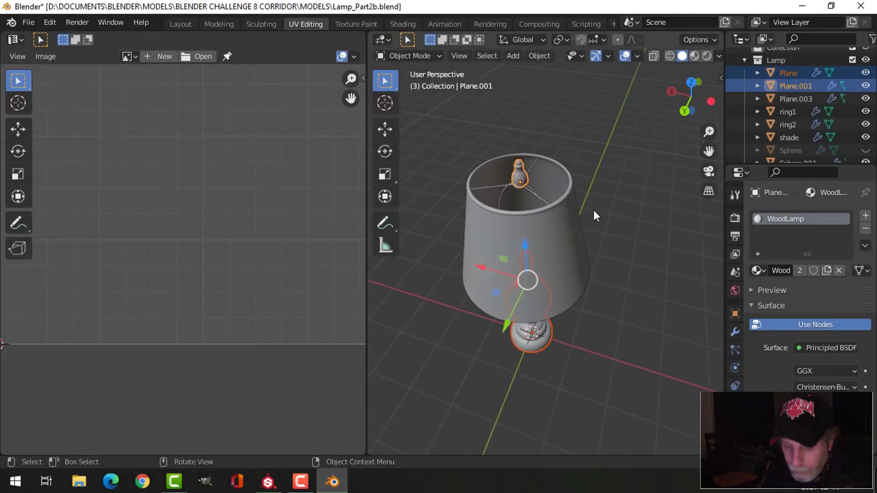
key(h)
click(581, 263)
key(h)
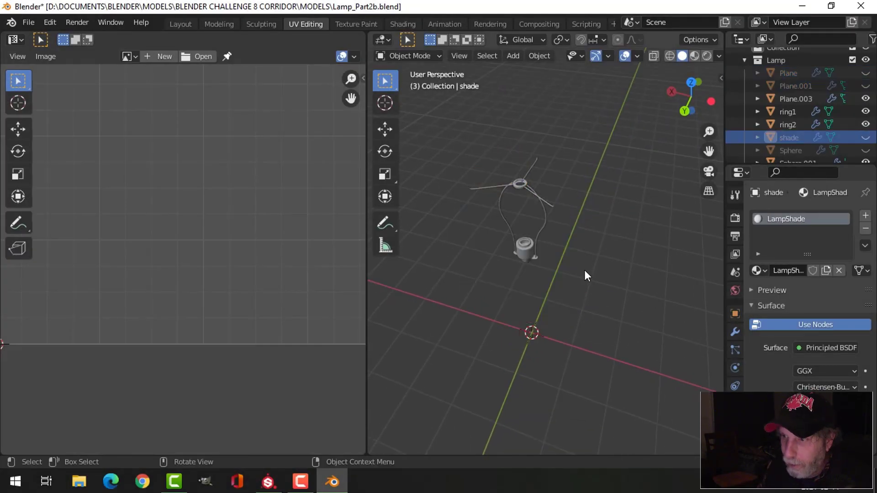
middle_drag(583, 267, 538, 207)
key(b)
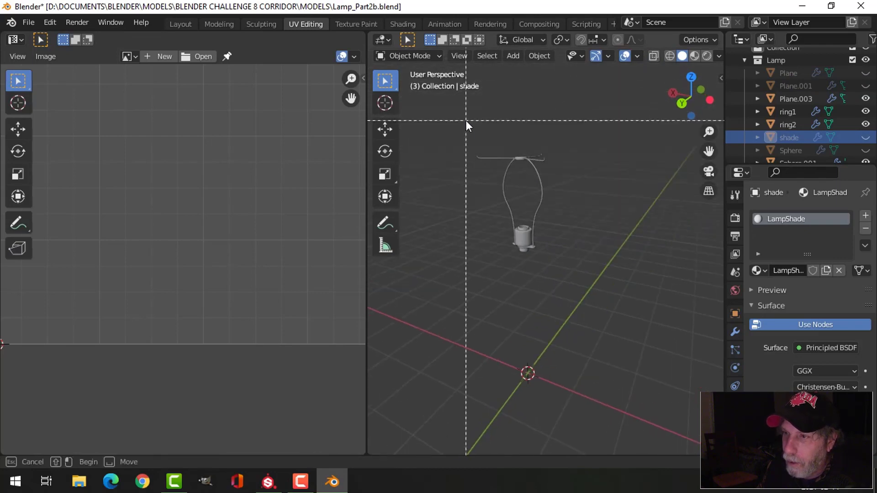
drag(466, 121, 602, 297)
mouse_move(589, 238)
middle_down()
mouse_move(566, 269)
mouse_move(607, 229)
middle_up()
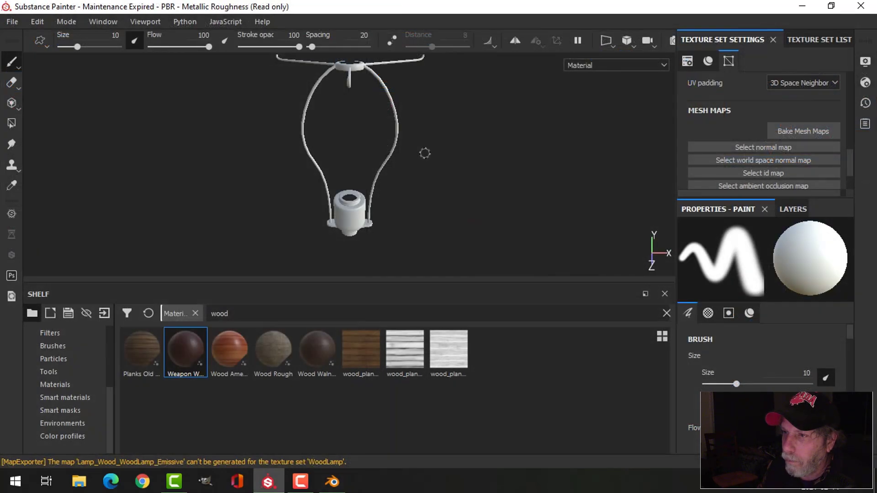
Step: Switch to Substance Painter and bake all mesh maps for the MetalLamp texture set at an output size of 1024
click(783, 129)
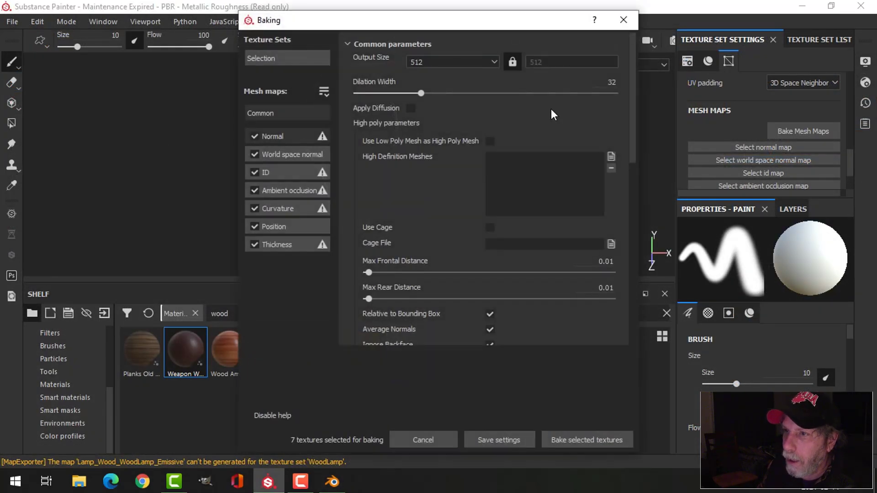
click(454, 61)
click(441, 114)
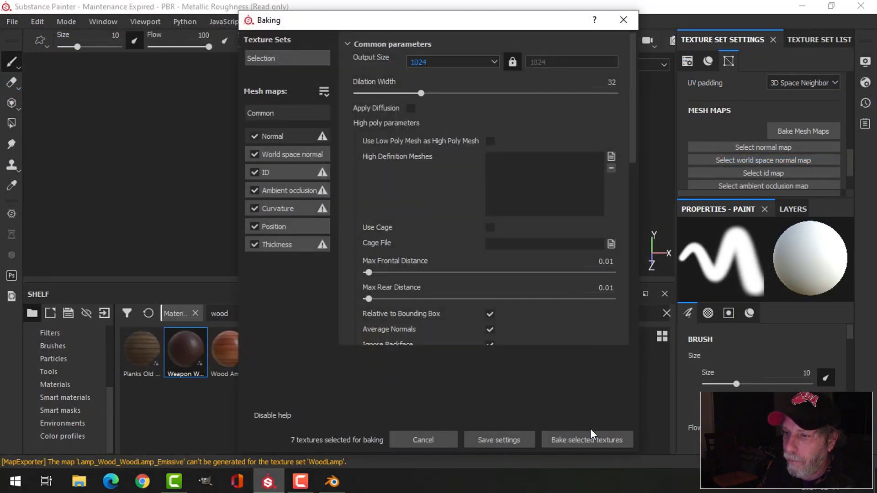
click(586, 439)
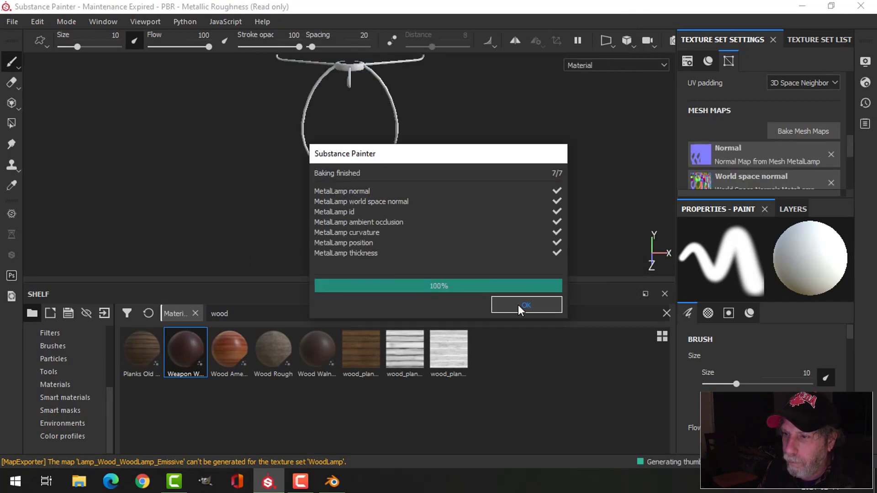
click(521, 305)
Step: Replace Layer 1 with the Bronze Armor smart material on the metal lamp parts and inspect the finish around the socket
alt+drag(429, 172, 418, 164)
click(798, 208)
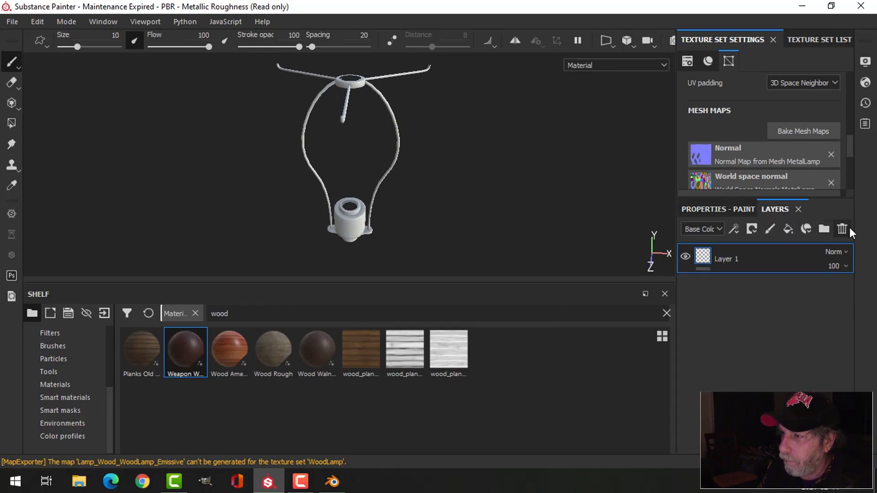
click(843, 228)
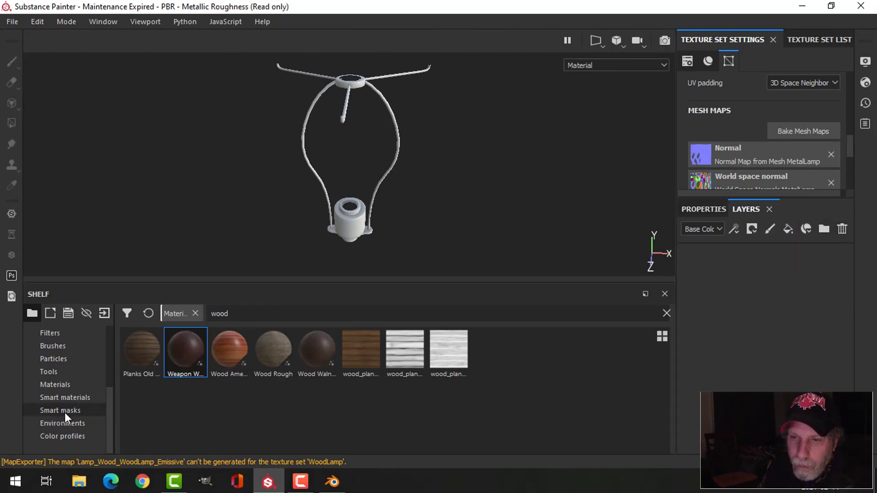
click(54, 398)
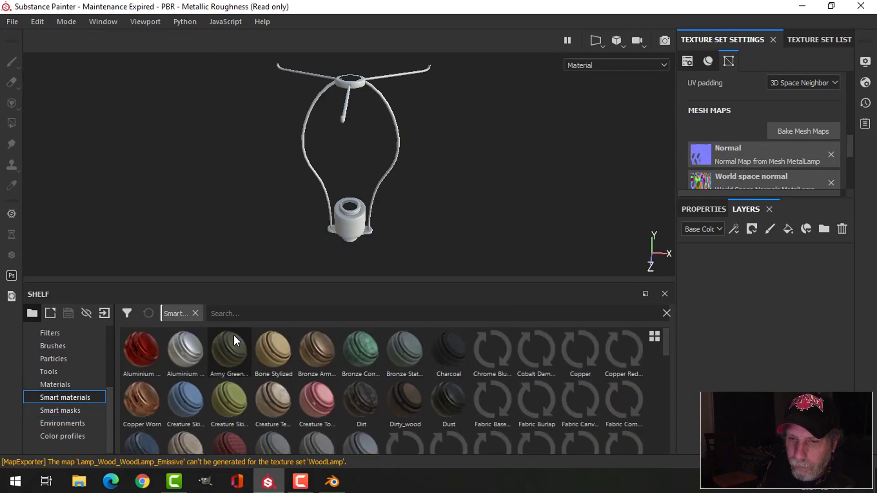
drag(314, 358, 736, 297)
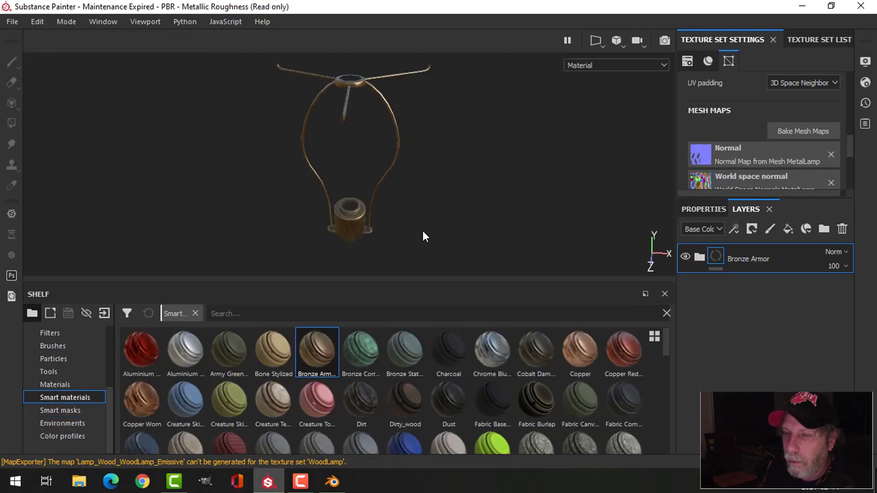
alt+drag(421, 238, 386, 229)
scroll(378, 212, up, 2)
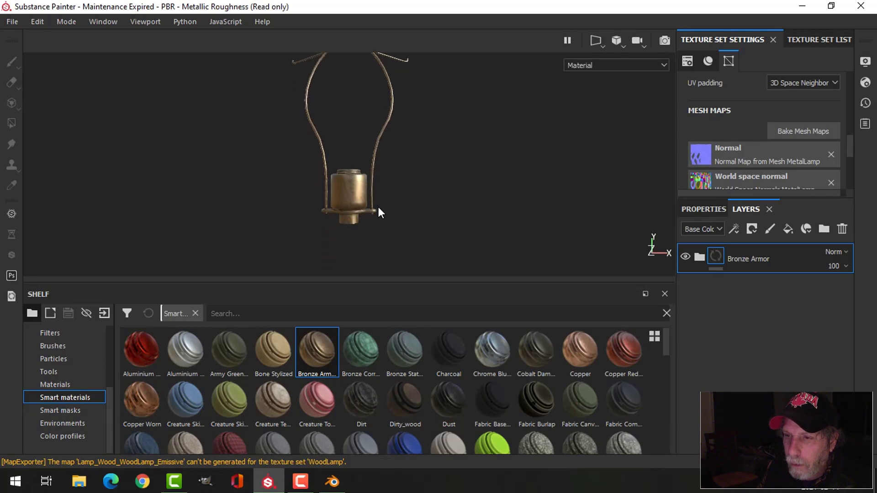
scroll(378, 207, up, 3)
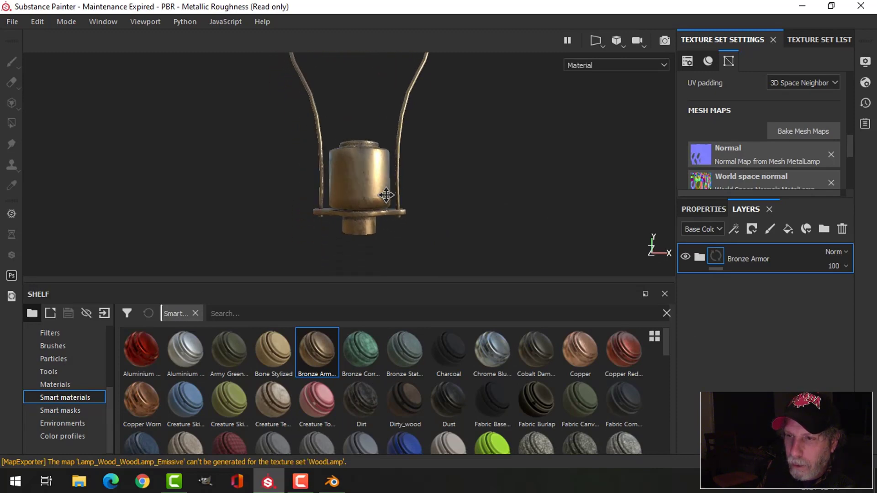
alt+drag(388, 197, 461, 218)
scroll(405, 228, down, 3)
alt+drag(402, 220, 617, 176)
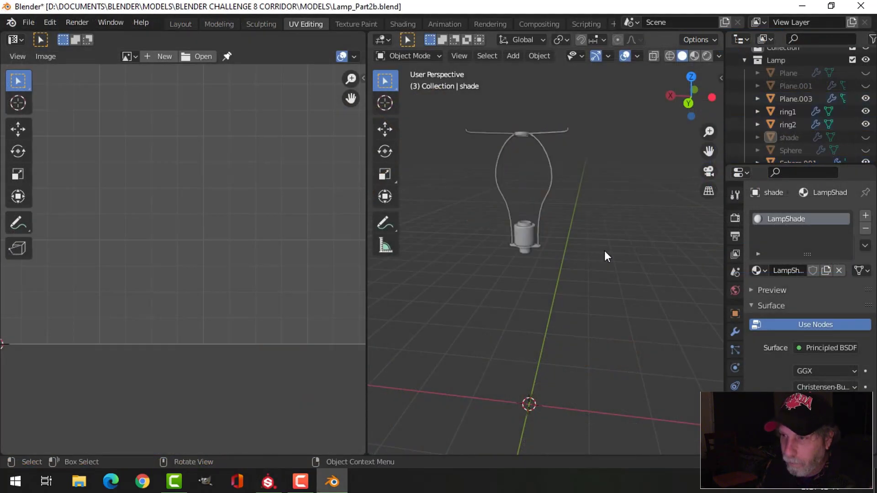
Step: Switch to Blender, unhide all the lamp parts, and select only the lampshade
key(alt+h)
key(alt+a)
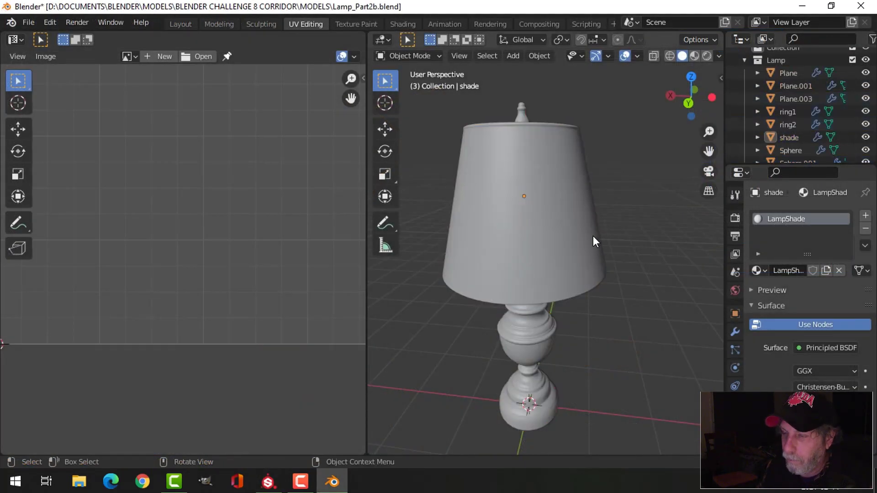
middle_drag(601, 251, 569, 223)
click(580, 224)
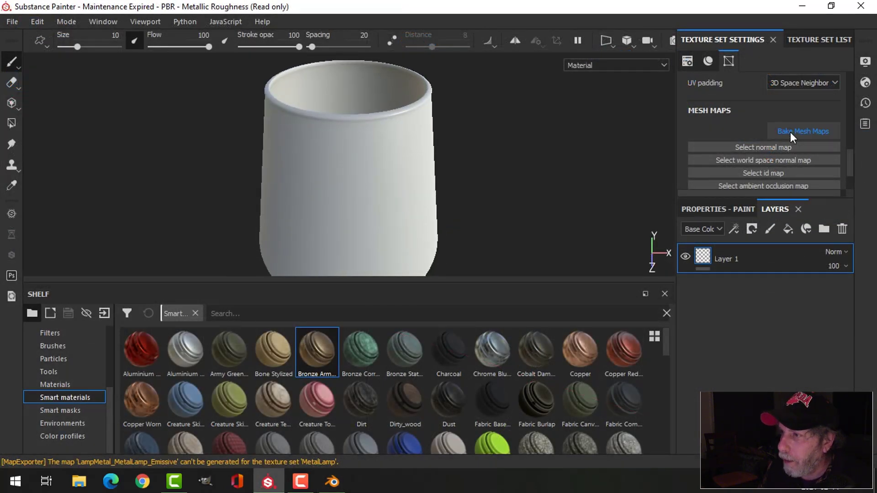
Step: Switch to Substance Painter and bake all mesh maps for the LampShade texture set at an output size of 2048
click(790, 132)
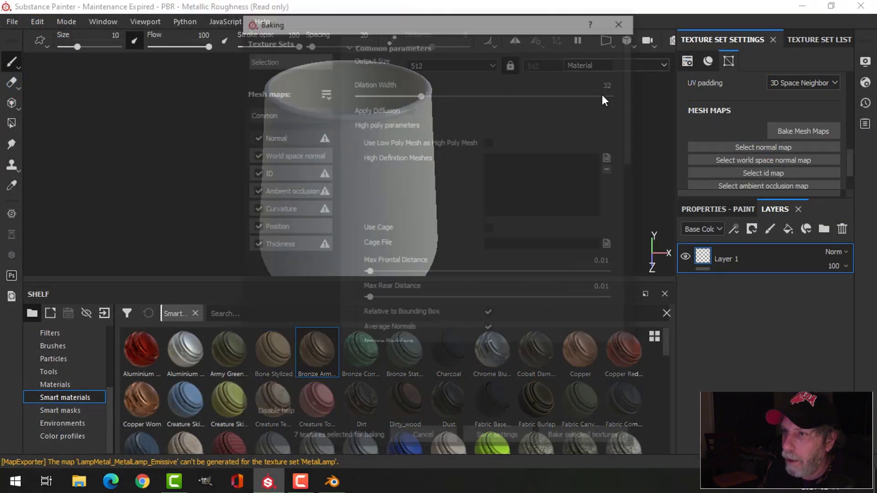
click(470, 62)
click(438, 122)
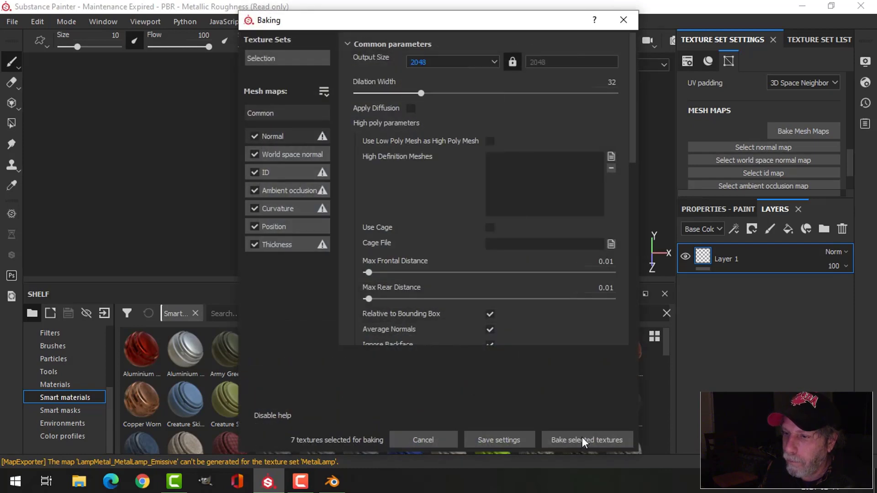
click(581, 435)
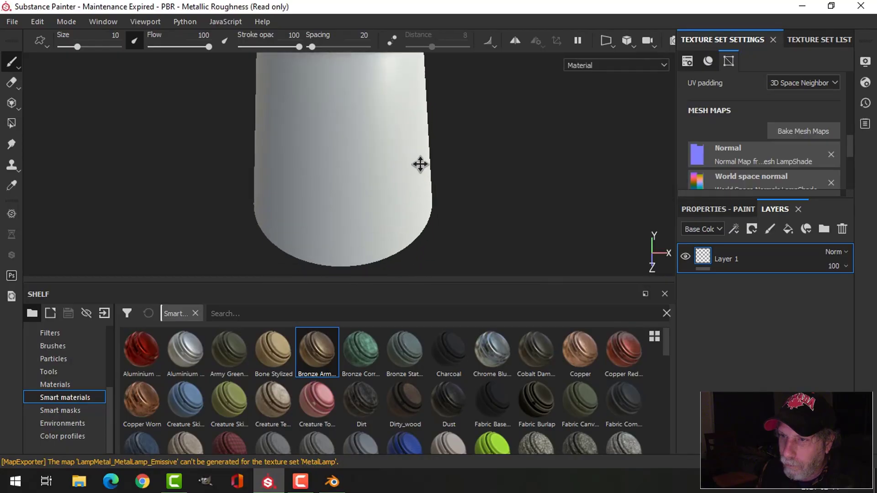
Step: Delete Layer 1 from the lampshade and search the smart materials for "fabric"
alt+drag(417, 164, 416, 147)
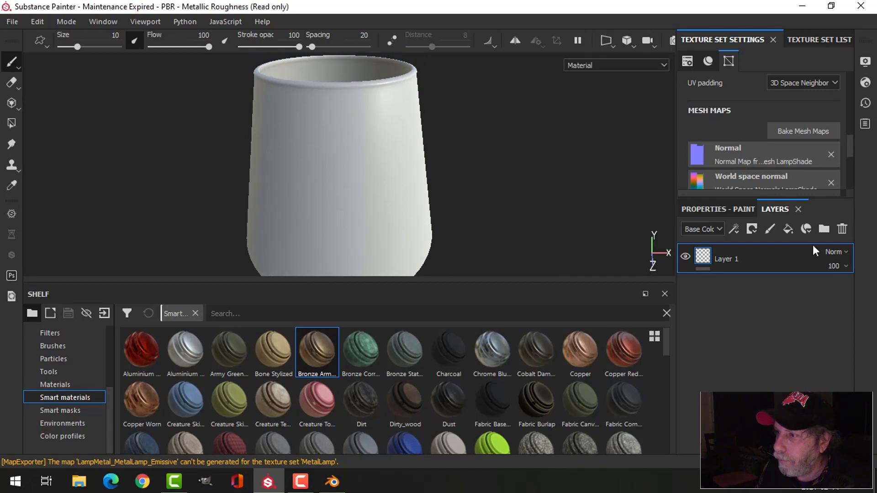
click(842, 229)
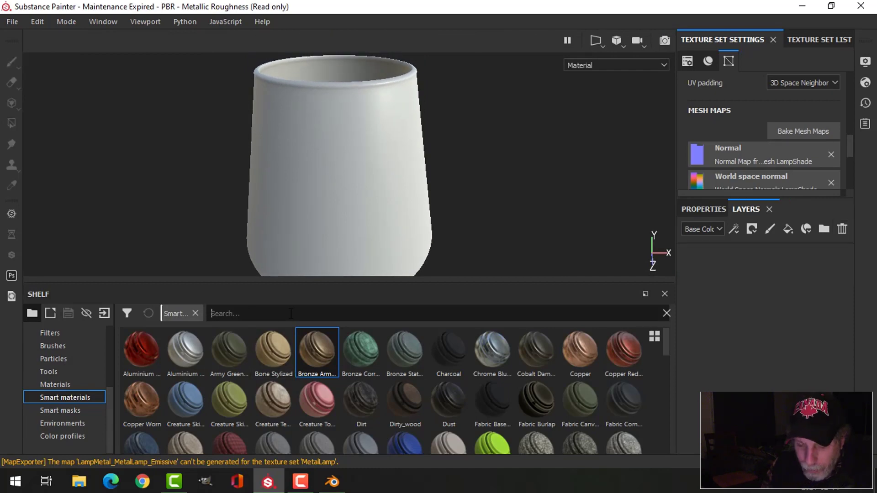
text(fabric)
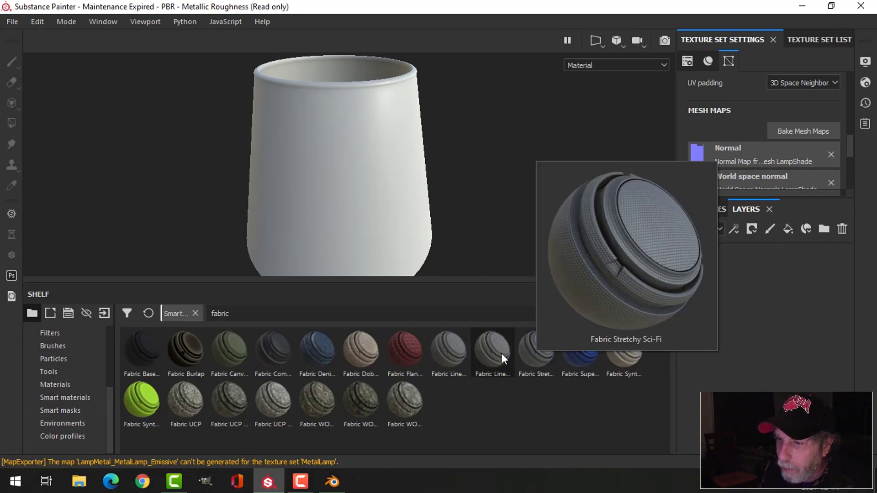
Step: Try the Fabric Linen Creased smart material on the lampshade and delete its layer
mouse_move(500, 353)
drag(449, 352, 774, 298)
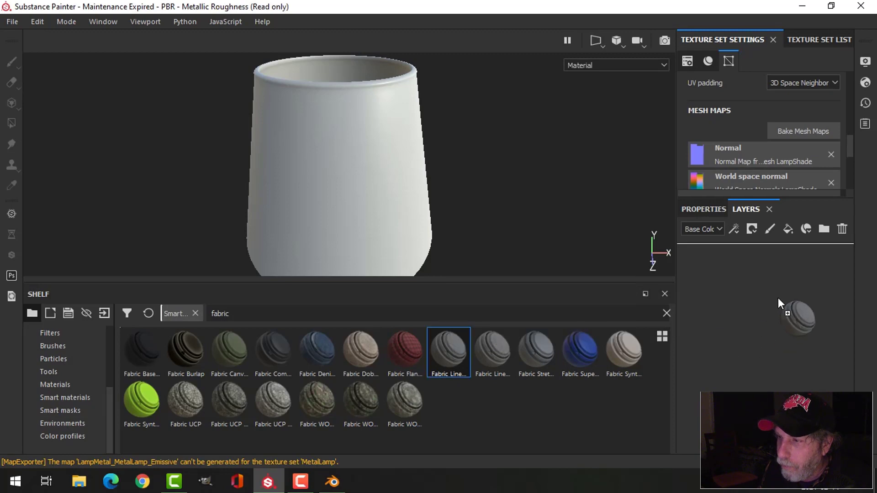
drag(410, 208, 413, 205)
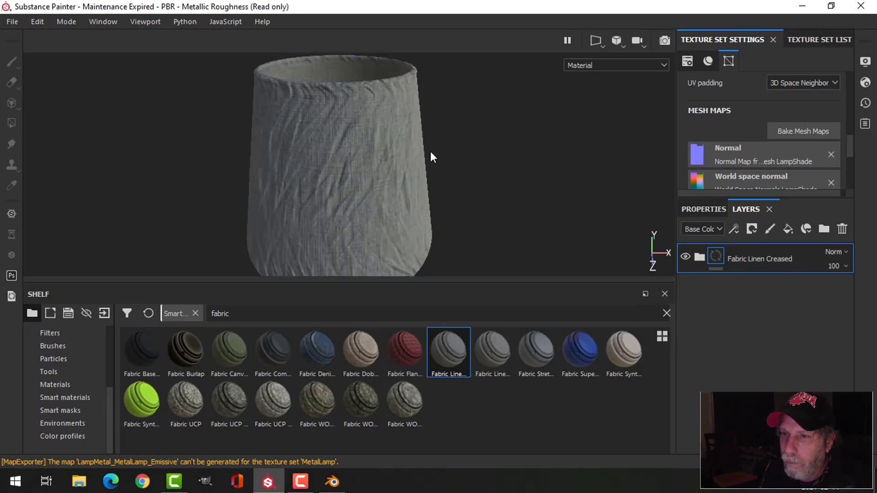
mouse_move(431, 152)
alt+mouse_down()
mouse_move(384, 180)
mouse_move(437, 91)
mouse_move(437, 143)
mouse_move(425, 151)
alt+mouse_up()
click(842, 229)
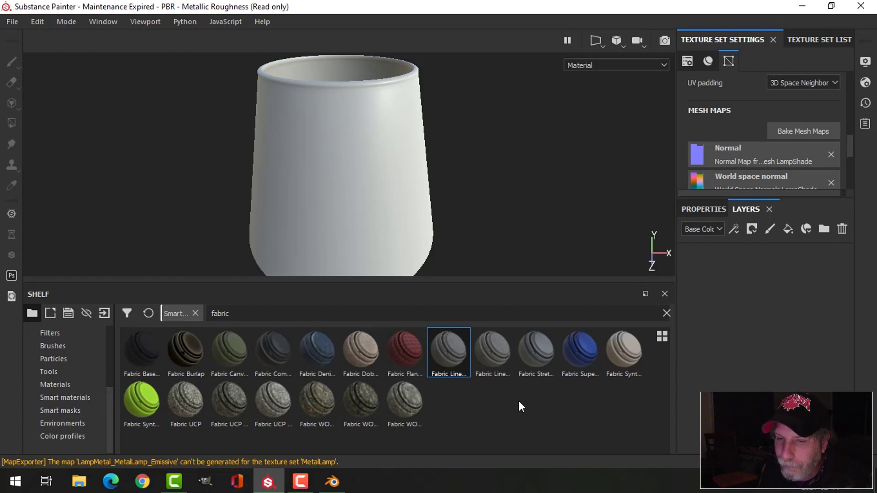
mouse_move(446, 363)
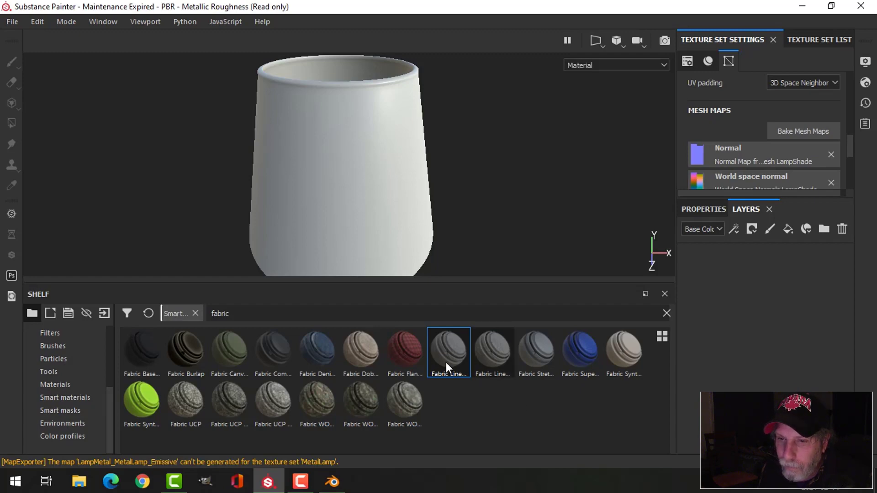
Step: Switch to Substance Player and open the Cloth.sbsar material from the FABRIC folder
click(803, 6)
click(803, 6)
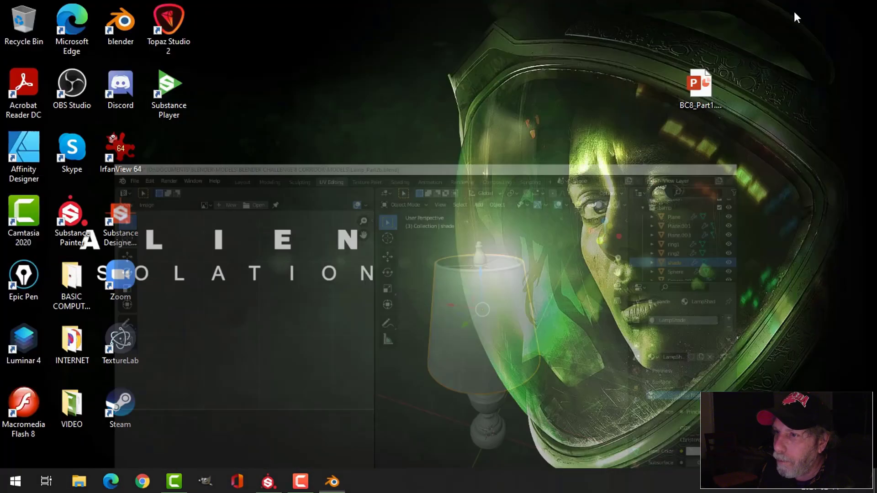
double_click(155, 79)
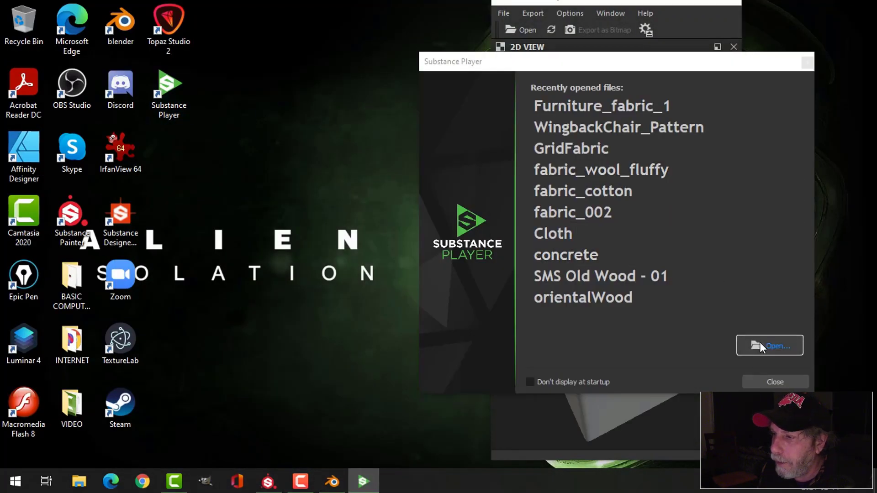
click(777, 381)
click(521, 30)
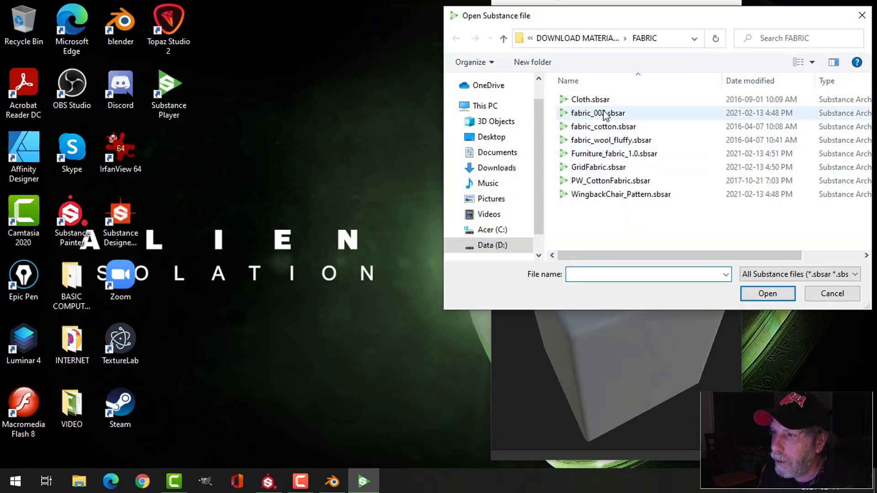
click(591, 100)
click(766, 293)
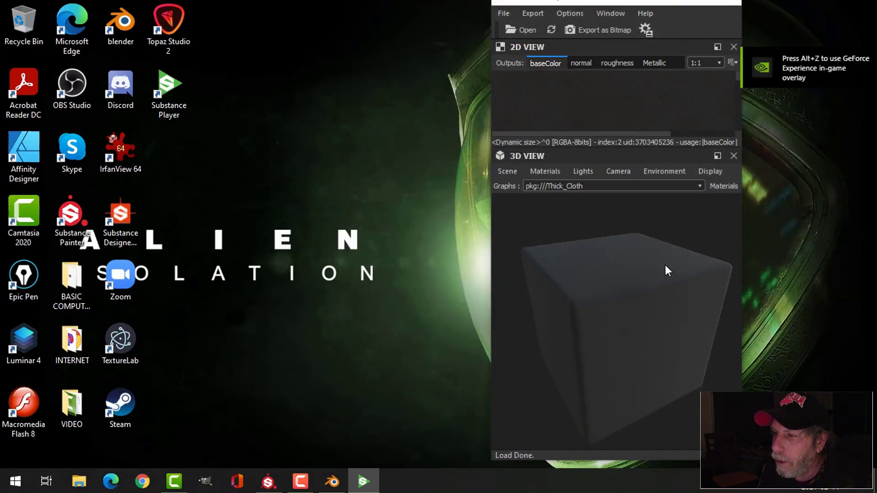
Step: Preview the fabric_002.sbsar material and the fabric_cotton.sbsar material from the FABRIC folder on the cube
click(523, 28)
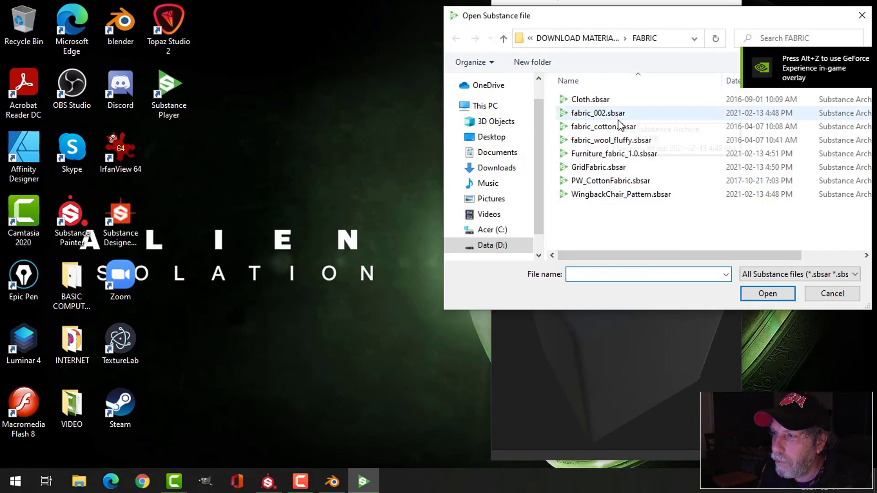
click(599, 113)
click(748, 298)
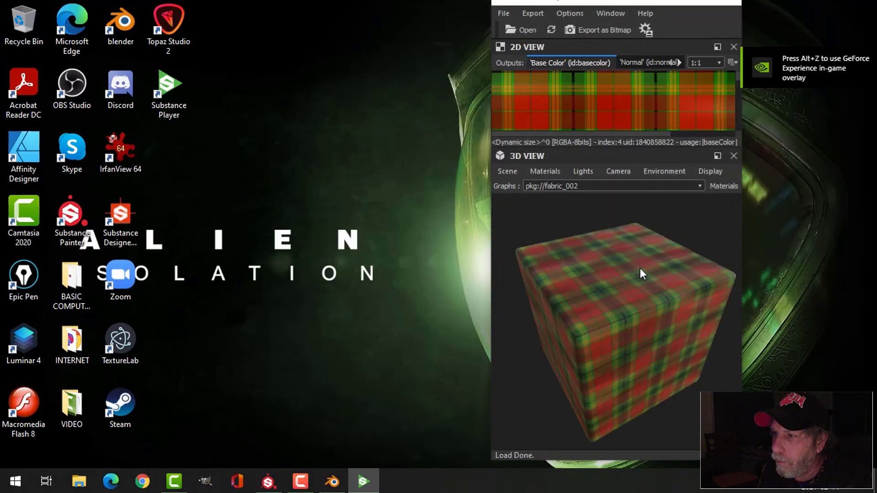
click(521, 28)
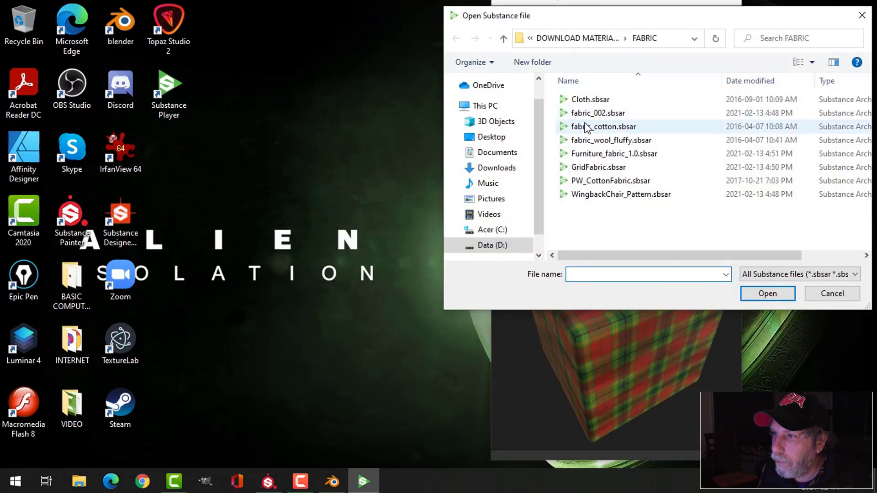
click(603, 127)
click(764, 297)
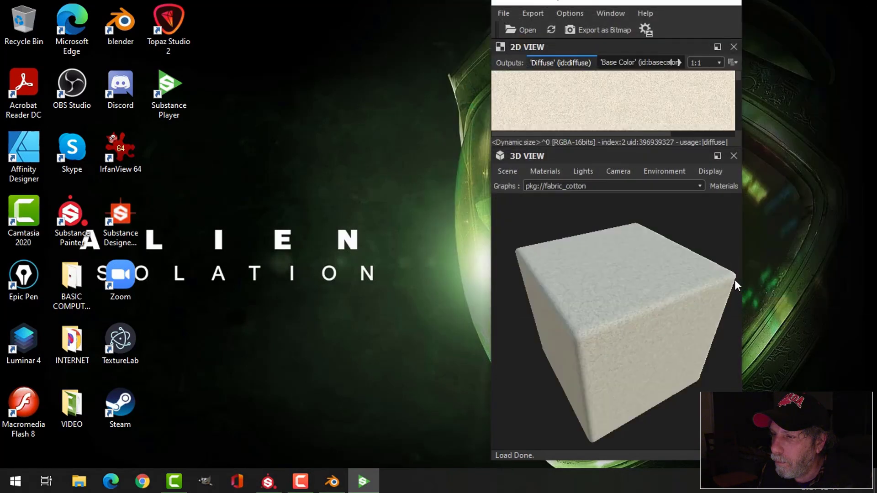
mouse_move(660, 324)
mouse_down()
mouse_move(654, 268)
mouse_move(663, 324)
mouse_up()
Step: Preview fabric_wool_fluffy.sbsar and GridFabric.sbsar from the FABRIC folder, viewing the grid fabric on the cube from another angle
click(522, 28)
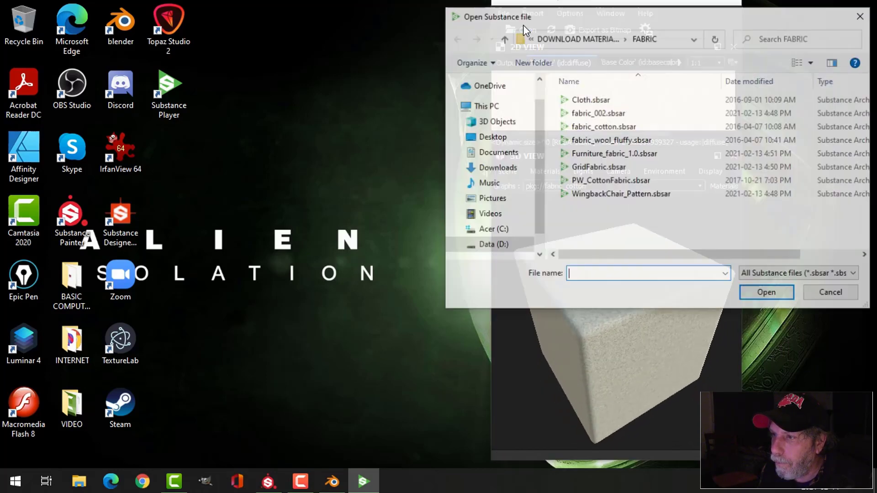
click(612, 140)
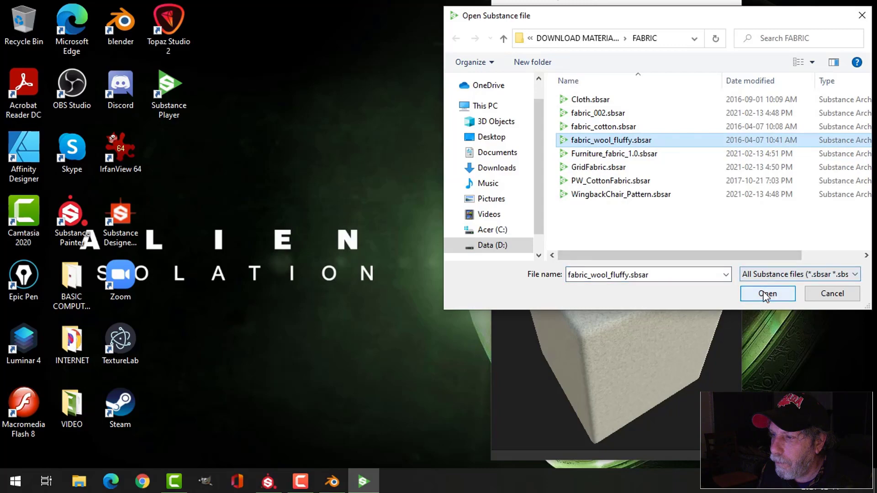
click(764, 291)
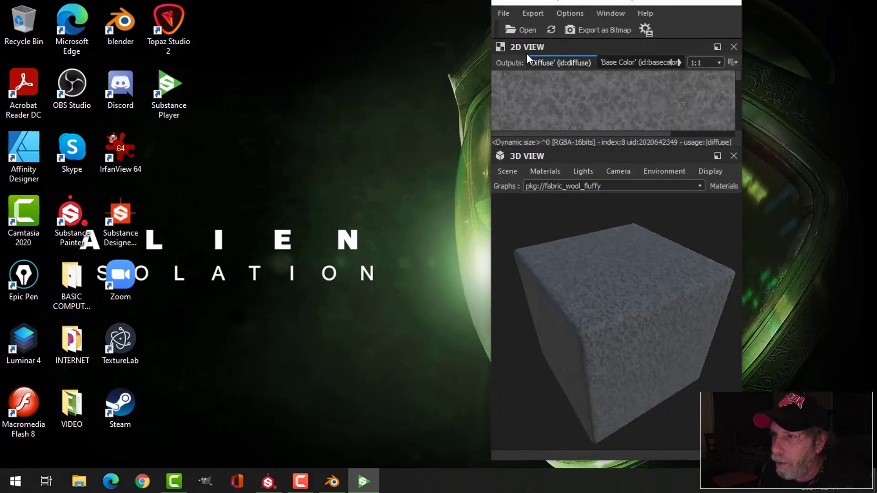
click(523, 28)
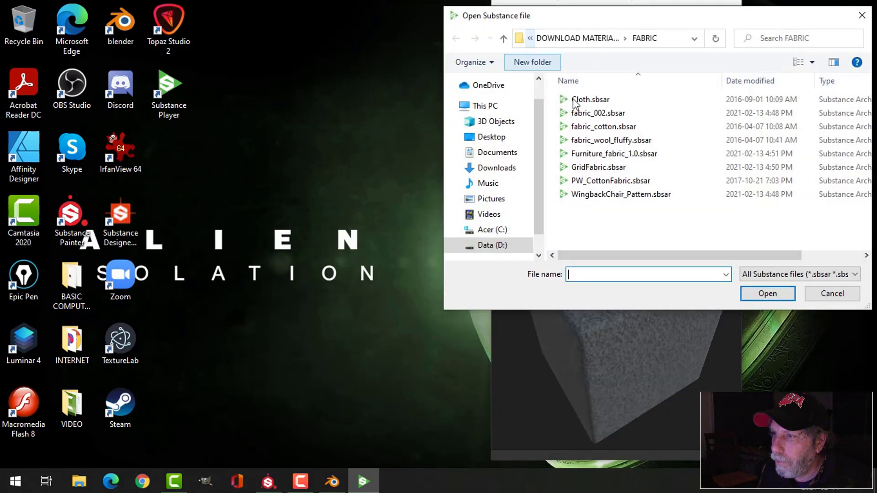
click(608, 172)
click(767, 294)
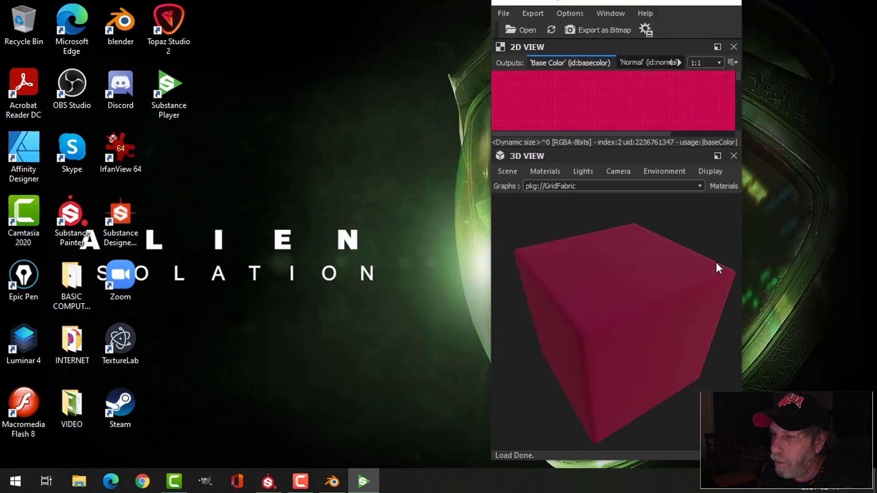
drag(683, 250, 678, 283)
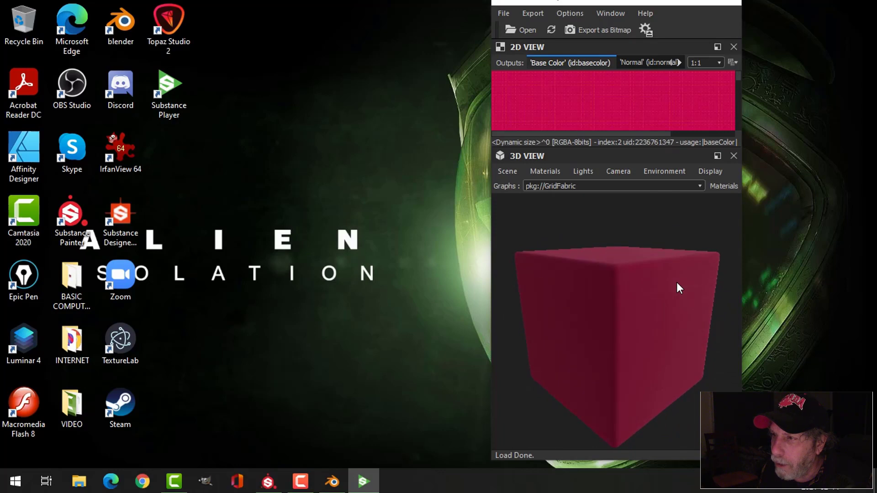
click(526, 30)
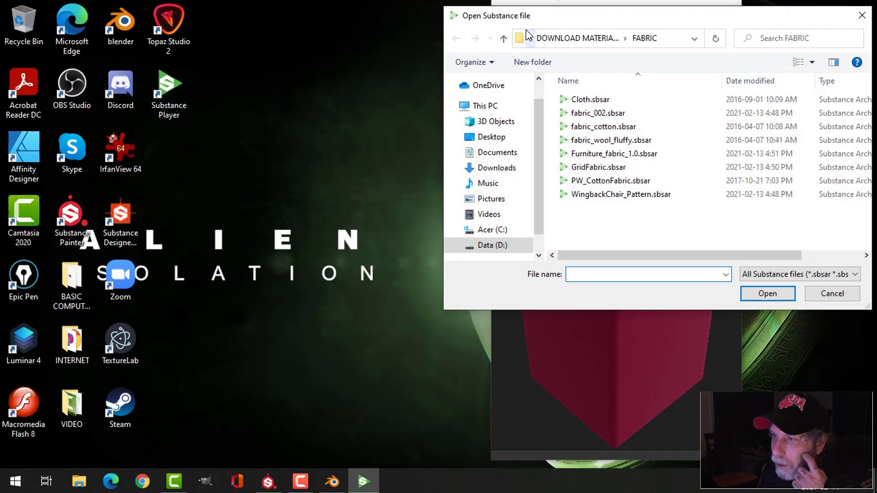
click(837, 295)
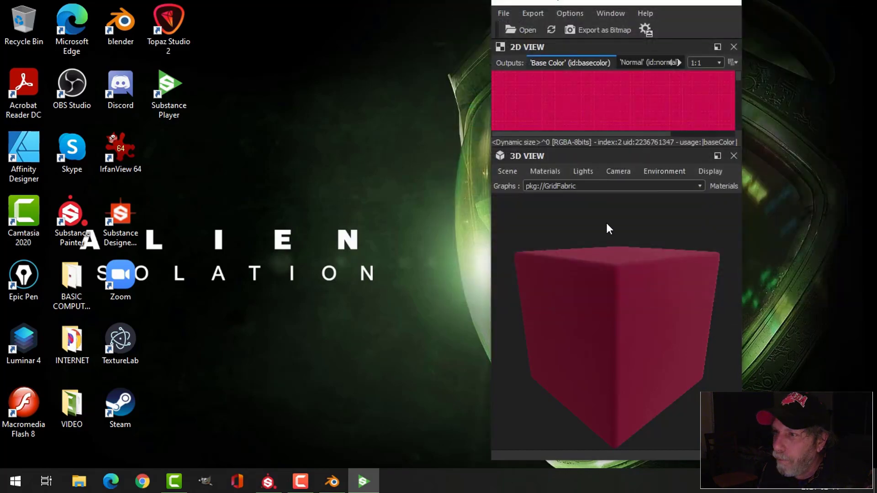
Step: Switch to Substance Painter and add GridFabric.sbsar from SUBSTANCE PAINTER > DOWNLOAD MATERIALS > FABRIC to the resources for import
click(268, 481)
click(104, 314)
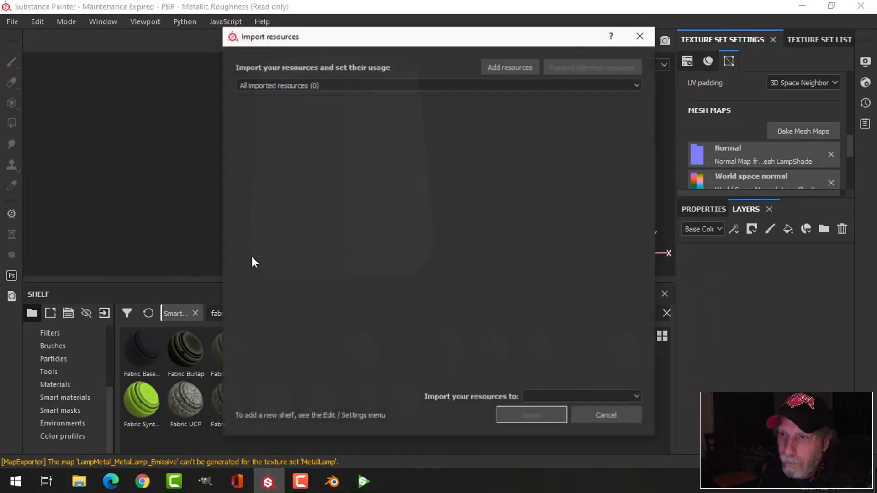
click(506, 69)
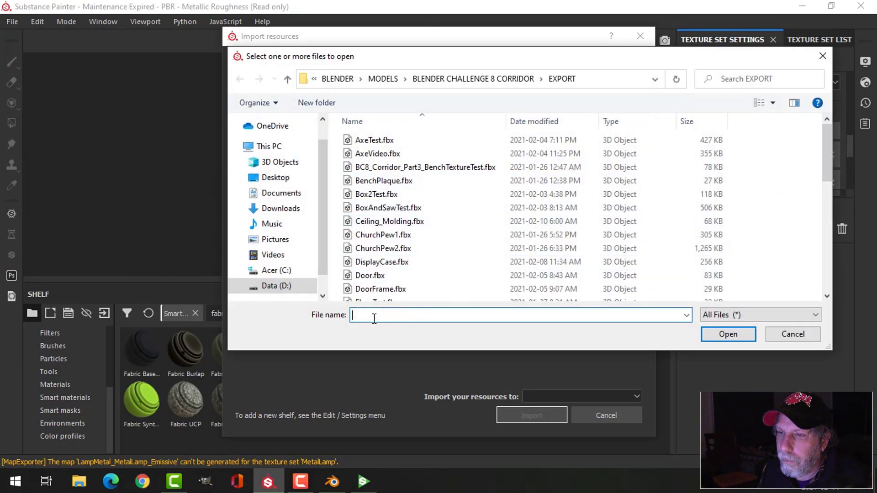
click(276, 287)
double_click(396, 211)
scroll(545, 253, down, 3)
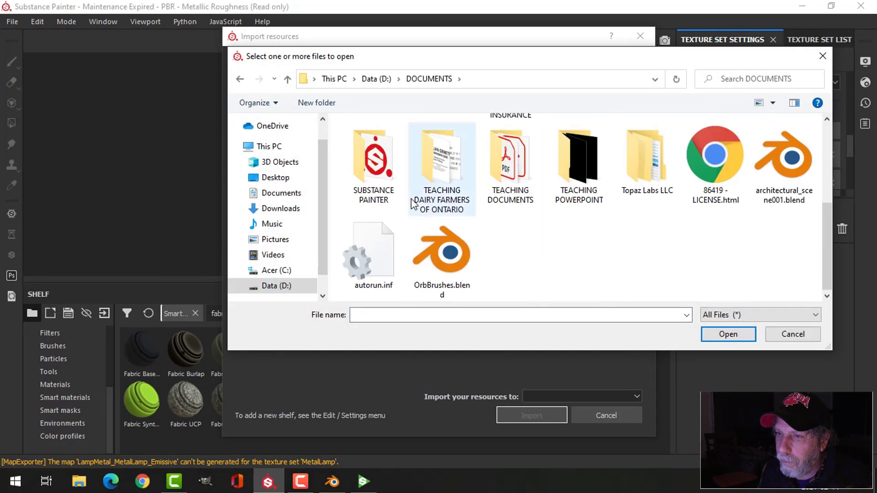
double_click(373, 167)
double_click(386, 141)
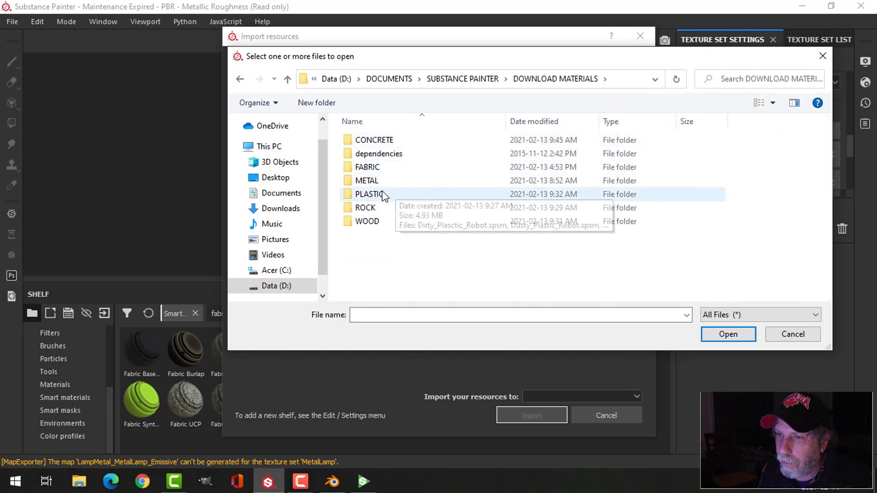
double_click(375, 168)
click(396, 222)
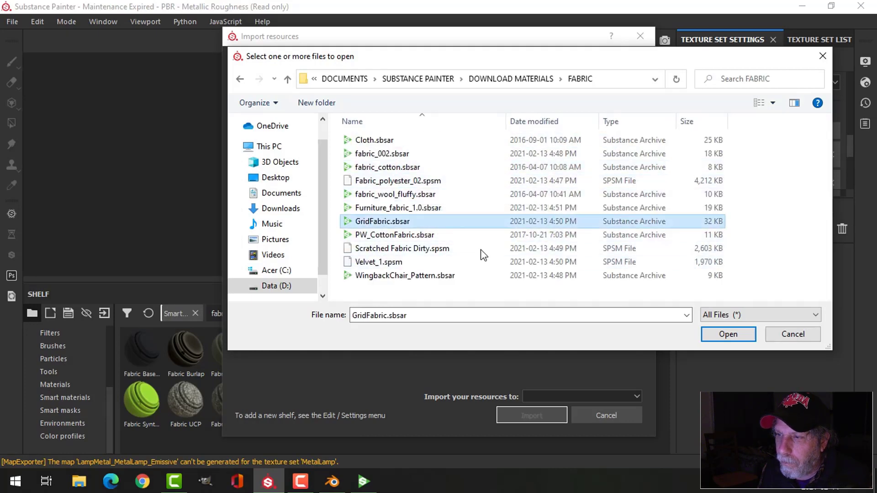
click(712, 337)
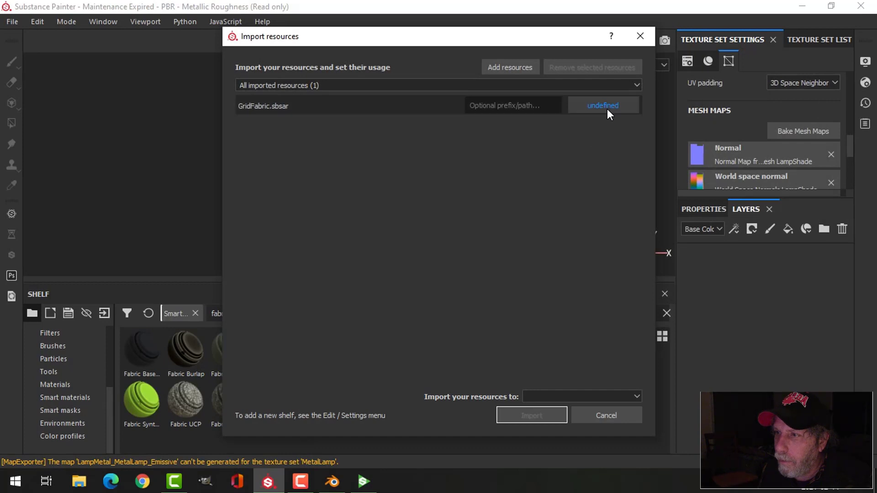
Step: Set the usage of GridFabric.sbsar to basematerial and import it into the current session
click(608, 108)
click(642, 131)
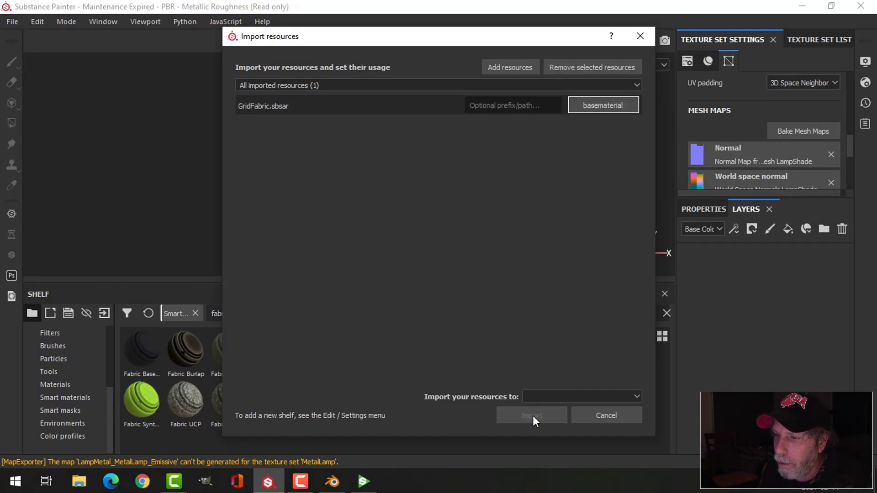
click(572, 395)
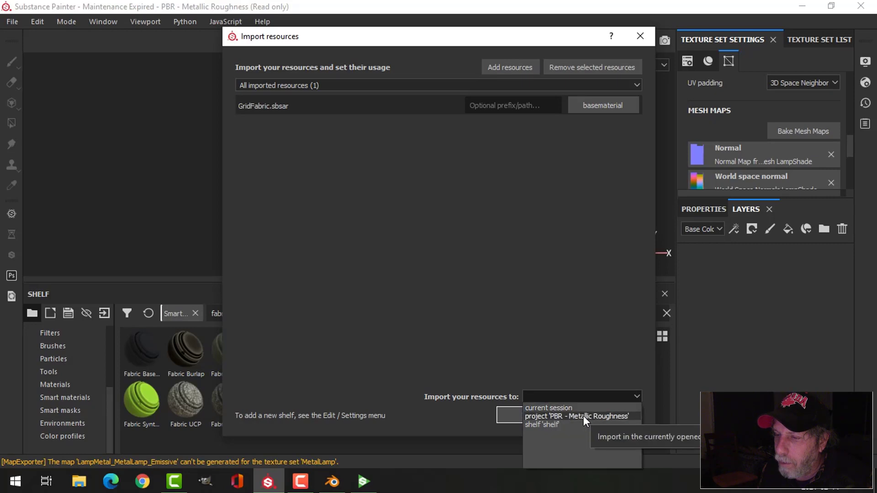
click(563, 407)
click(532, 416)
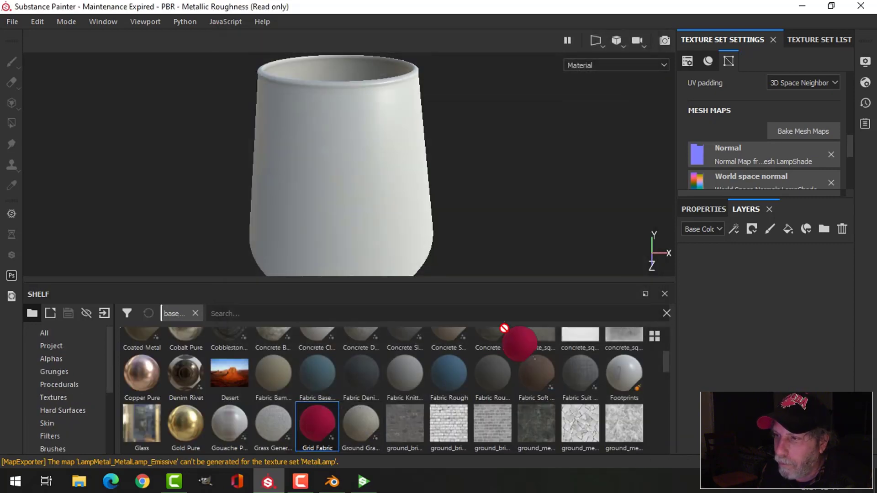
Step: Apply the imported Grid Fabric material to the lampshade as a new layer and inspect it on the model
drag(592, 296, 707, 265)
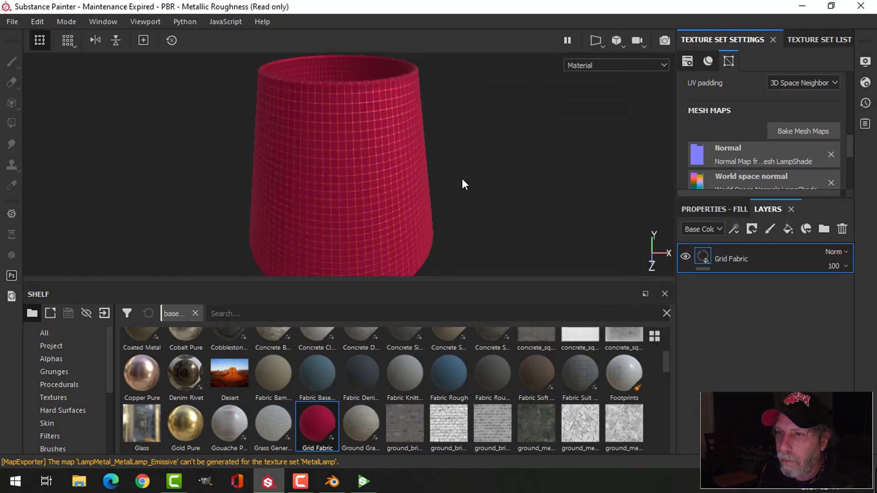
alt+drag(445, 152, 449, 203)
alt+drag(440, 157, 461, 188)
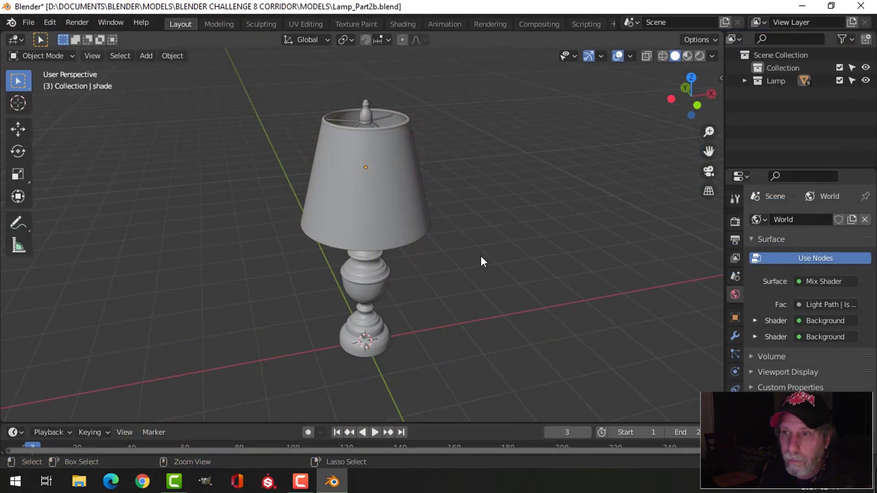
Step: Save the lamp file, select the lampshade and bring up its LampShade material nodes in the Shading workspace
key(ctrl+s)
middle_drag(427, 259, 468, 246)
click(422, 182)
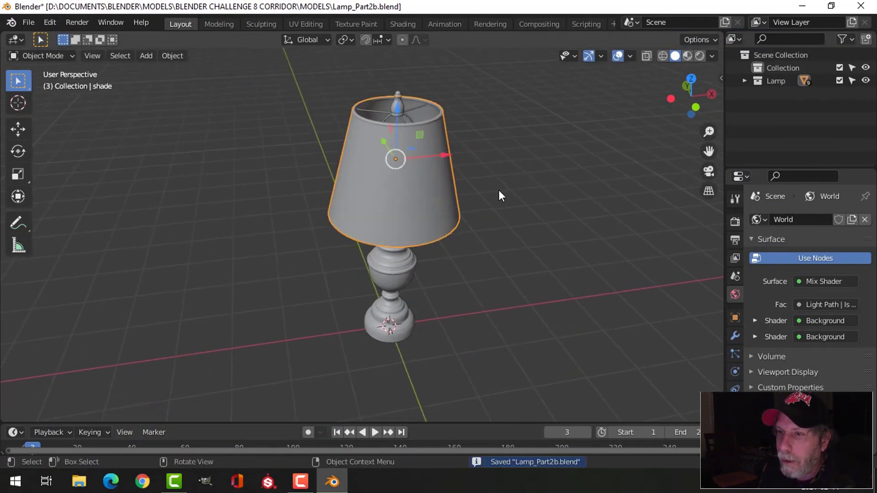
click(397, 22)
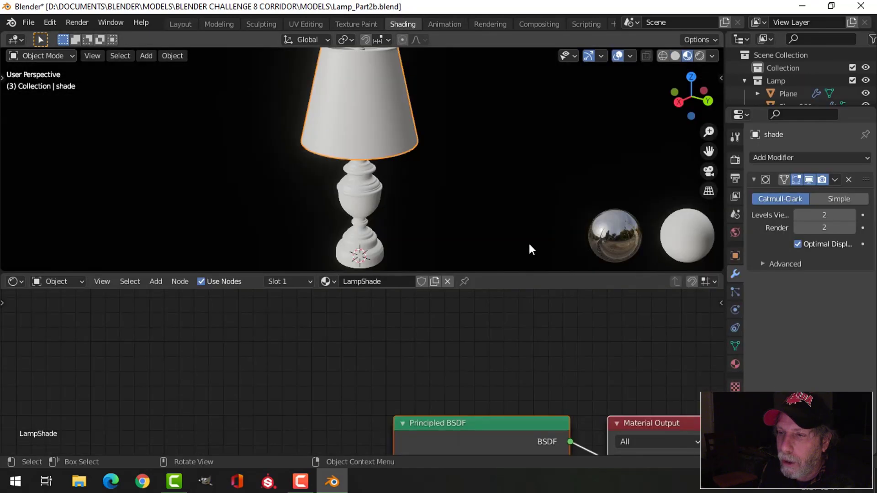
scroll(489, 218, down, 3)
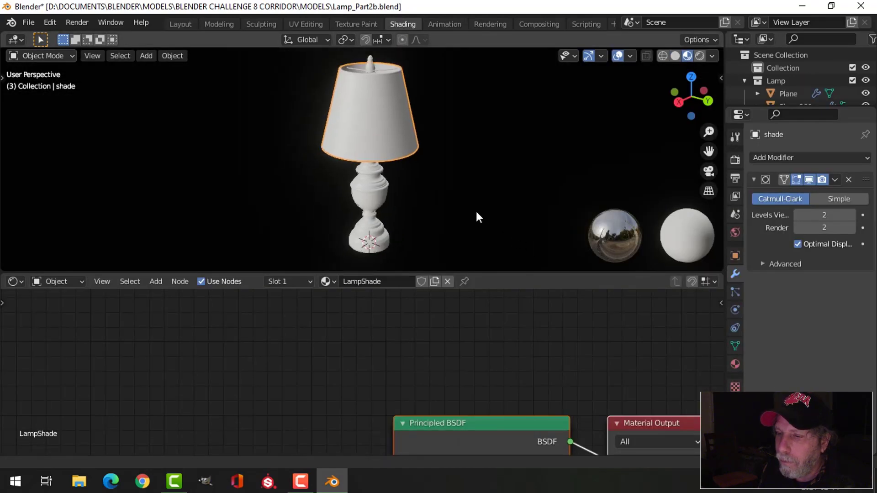
scroll(486, 219, down, 2)
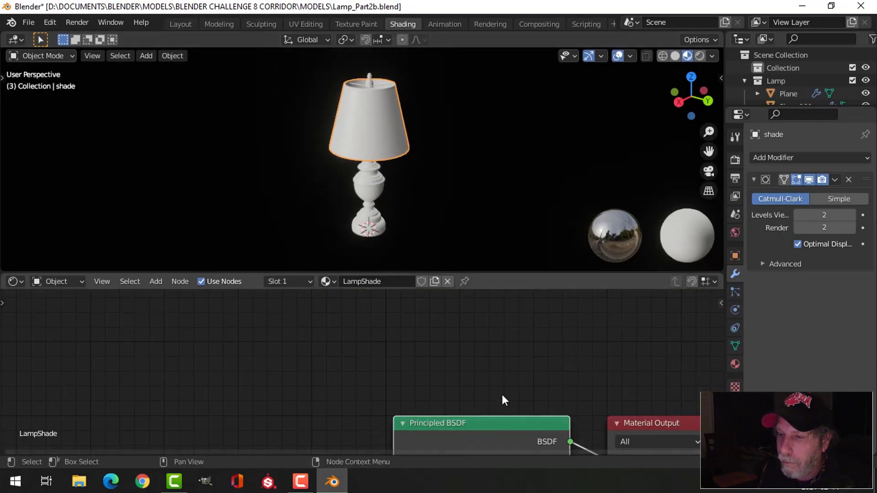
middle_drag(501, 393, 441, 335)
scroll(438, 347, down, 3)
shift+scroll(426, 348, down, 2)
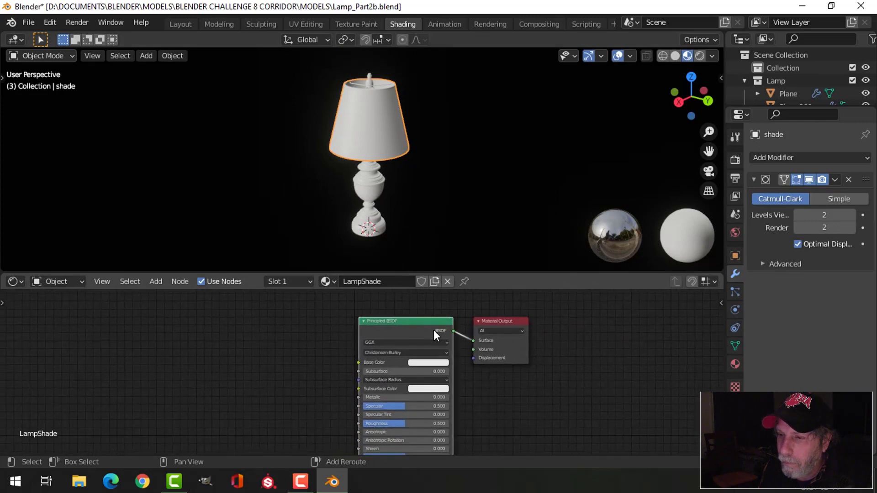
Step: Use Principled Texture Setup to load the ShadeLampfbx_LampShade BaseColor, Height, Metallic, Normal and Roughness maps from TEXTURES\LampDesk into the LampShade material
key(ctrl+shift+t)
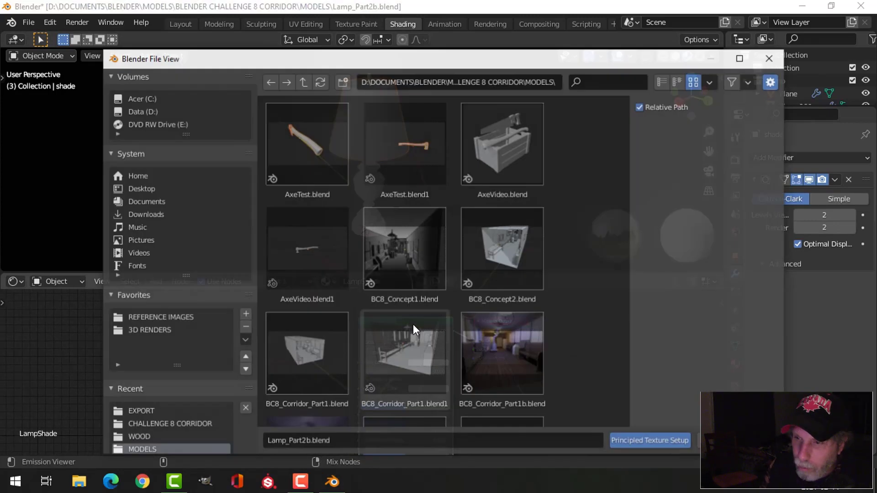
click(303, 81)
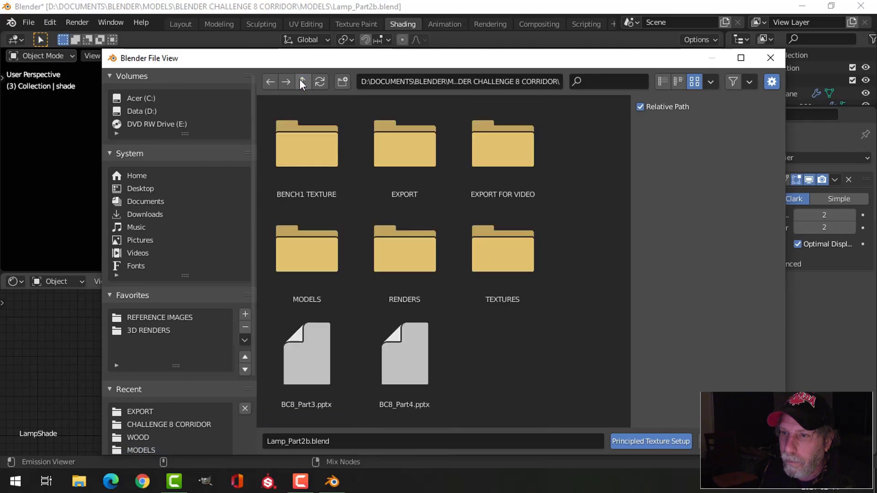
click(498, 262)
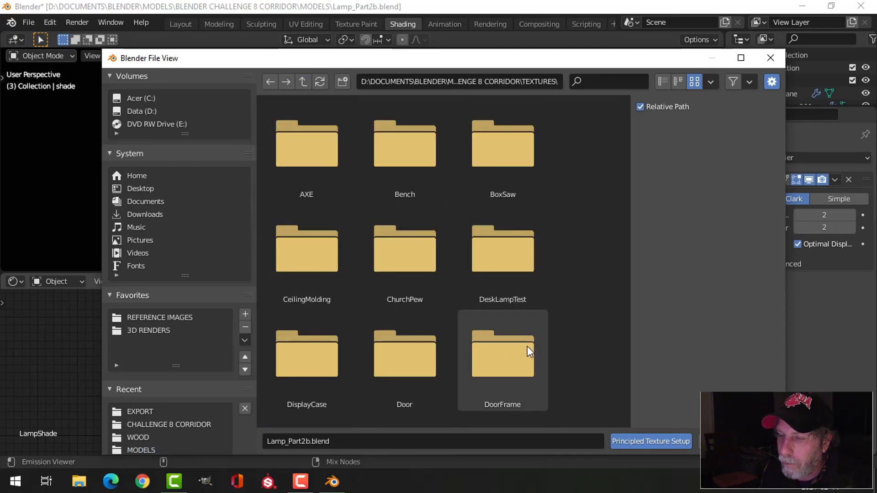
scroll(550, 343, down, 5)
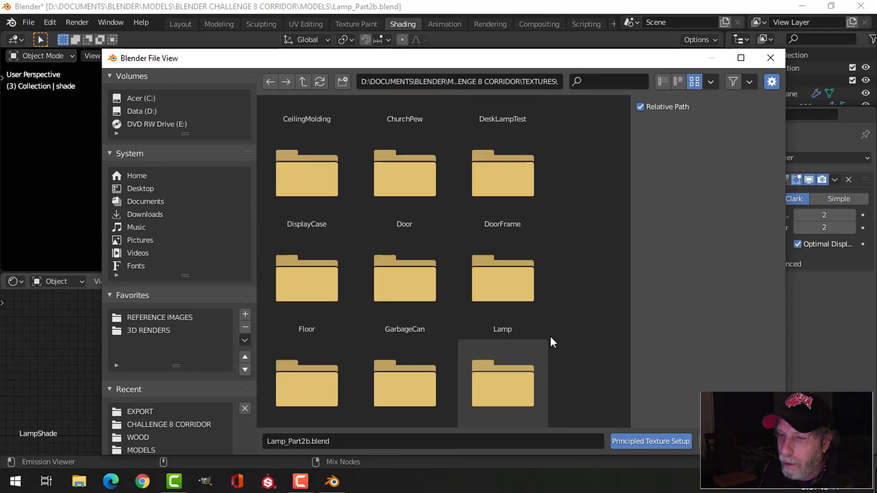
double_click(309, 319)
click(663, 81)
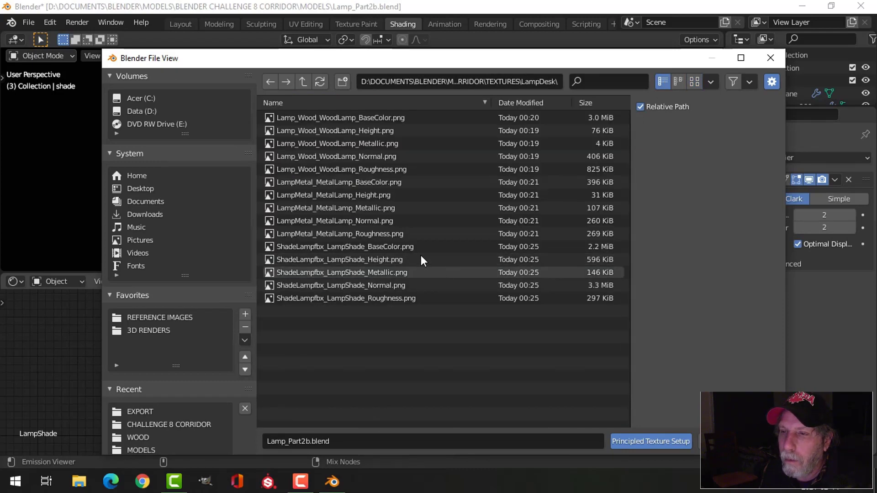
click(299, 249)
shift+click(327, 298)
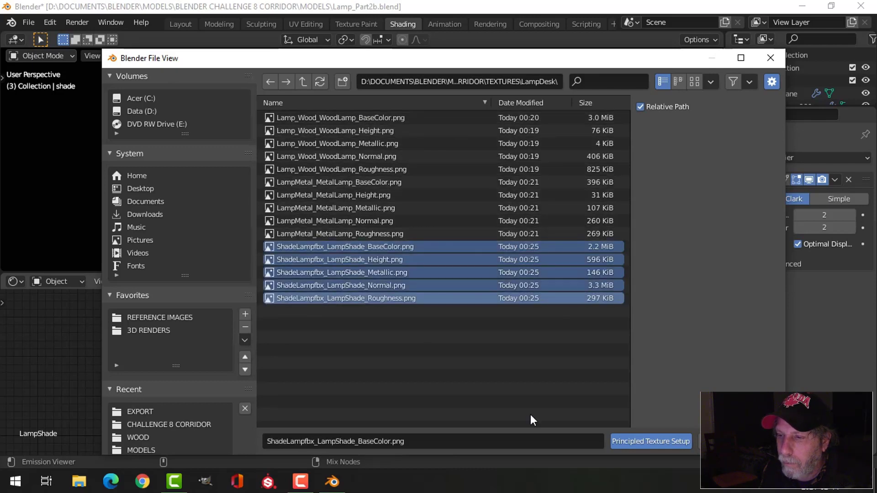
click(643, 444)
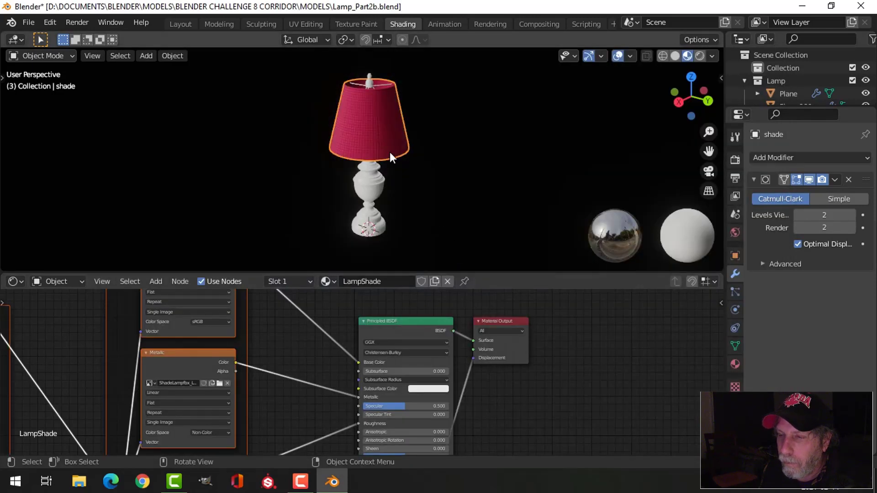
Step: Load the Lamp_Wood_WoodLamp BaseColor, Height, Metallic, Normal and Roughness maps into the lamp body's WoodLamp material with Principled Texture Setup
scroll(390, 153, up, 3)
middle_drag(393, 163, 469, 192)
middle_drag(416, 184, 394, 196)
scroll(514, 385, down, 2)
middle_drag(411, 251, 377, 196)
click(377, 196)
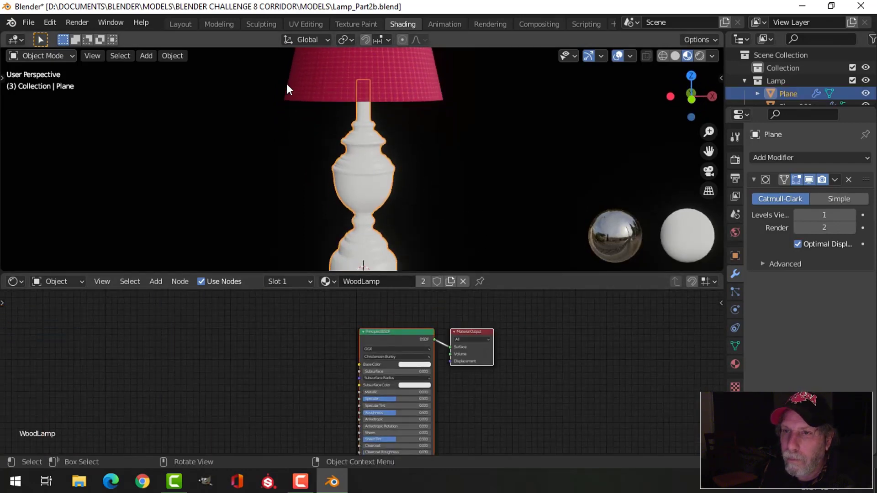
click(398, 335)
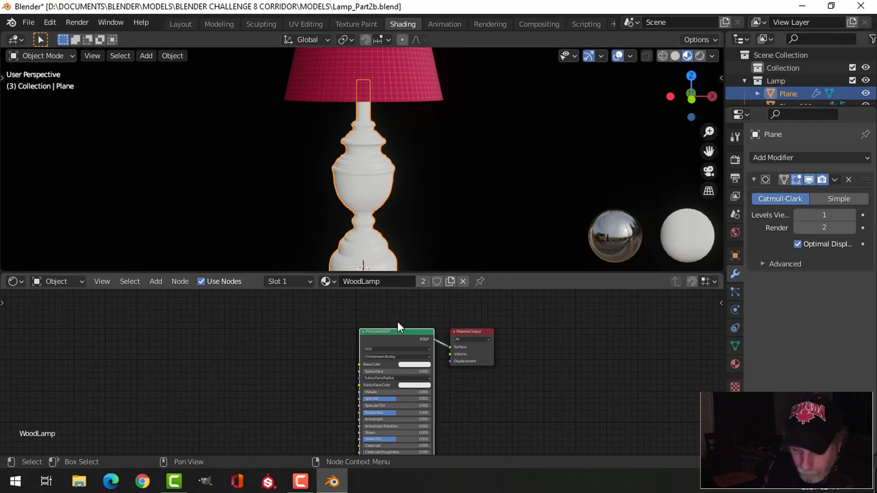
key(ctrl+shift+t)
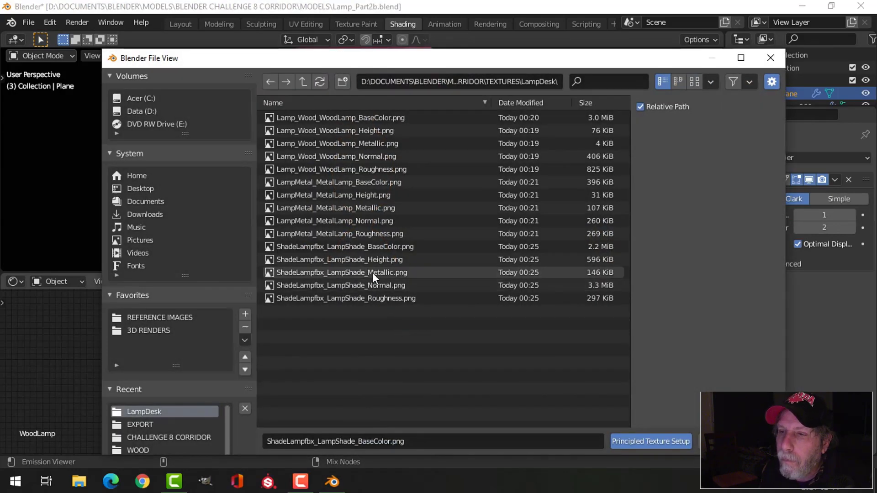
click(316, 117)
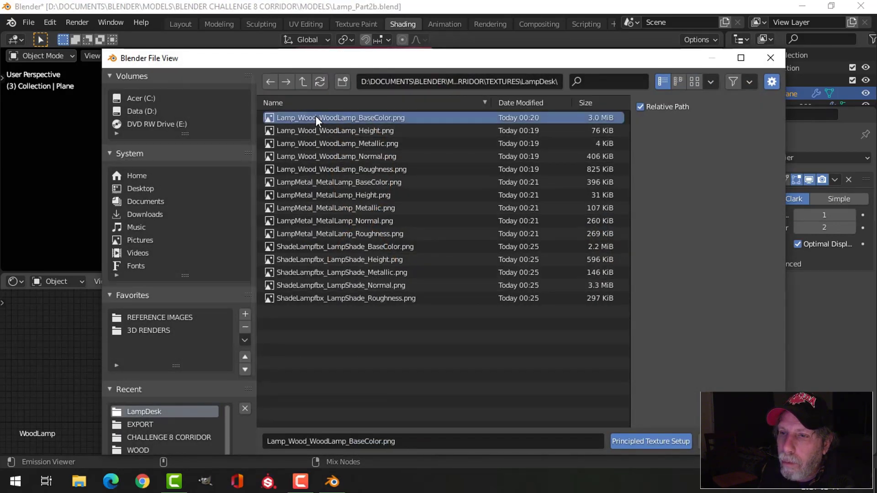
shift+click(324, 169)
click(650, 441)
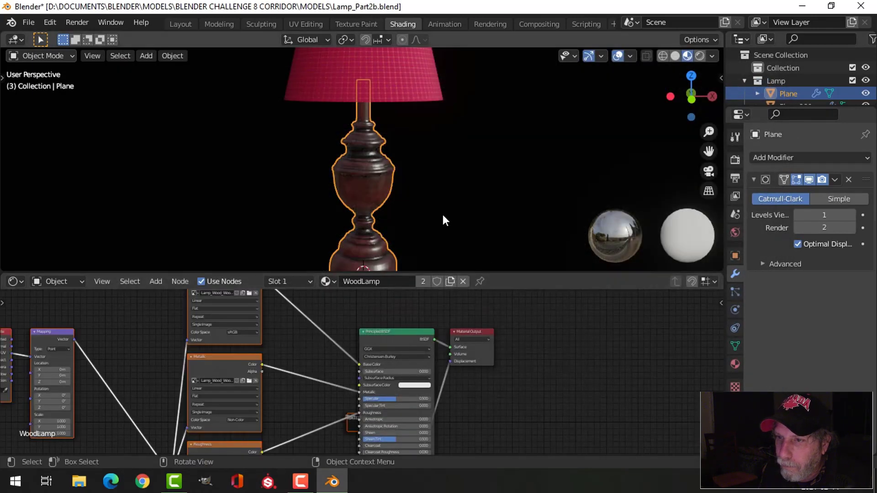
Step: Select the metal spokes holding the lampshade and assign them the existing MetalLamp material
middle_drag(404, 175, 391, 105)
click(402, 190)
click(378, 77)
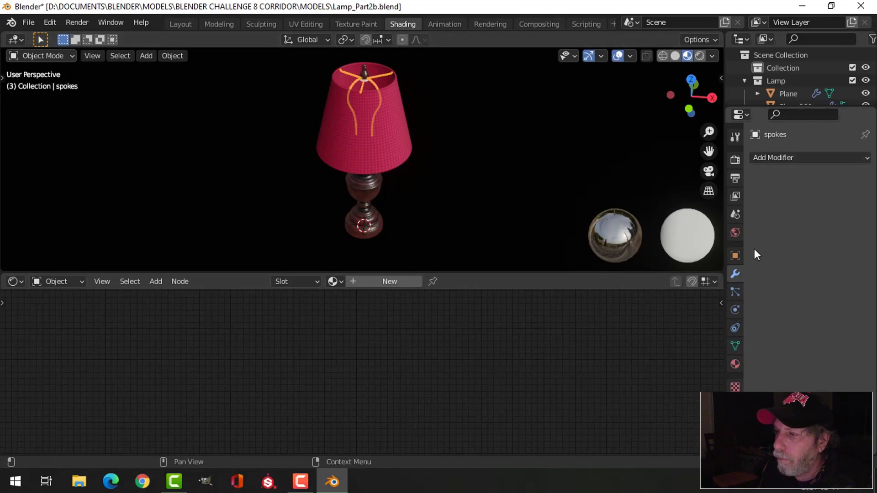
click(735, 364)
click(762, 212)
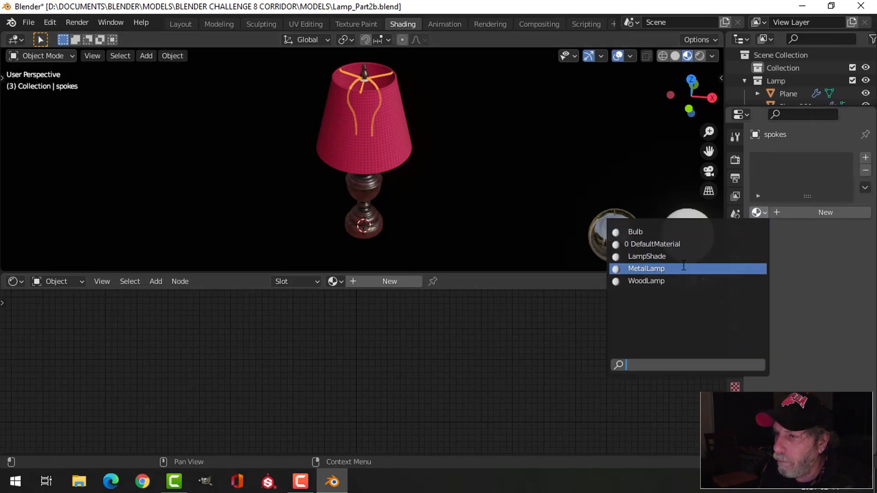
click(647, 269)
Step: Use Principled Texture Setup to add the LampMetal_MetalLamp BaseColor, Height, Metallic, Normal and Roughness maps to the MetalLamp material
click(406, 334)
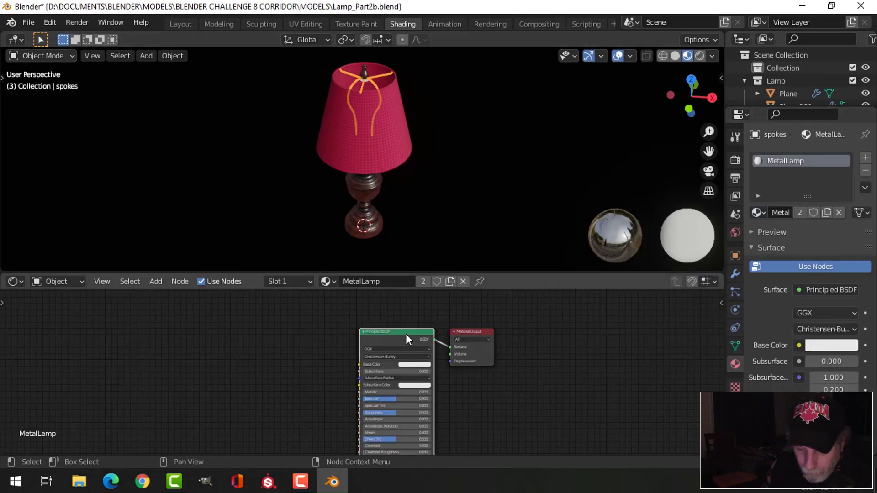
key(ctrl+shift+t)
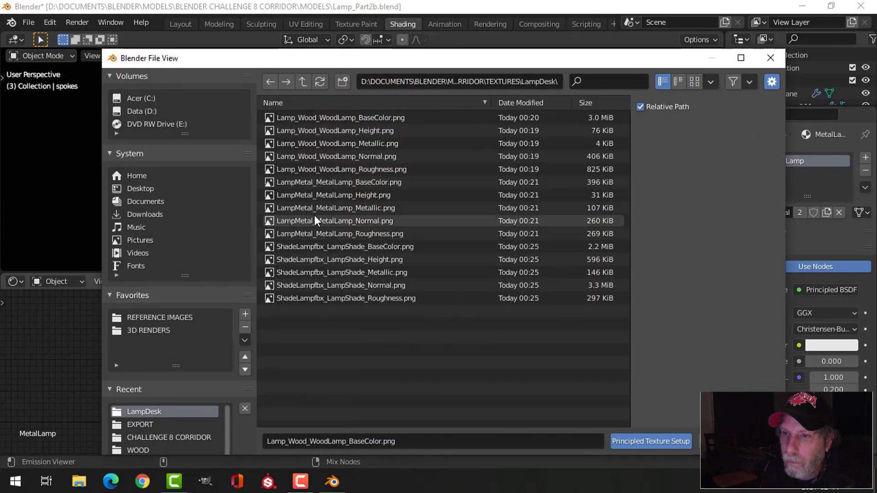
click(306, 183)
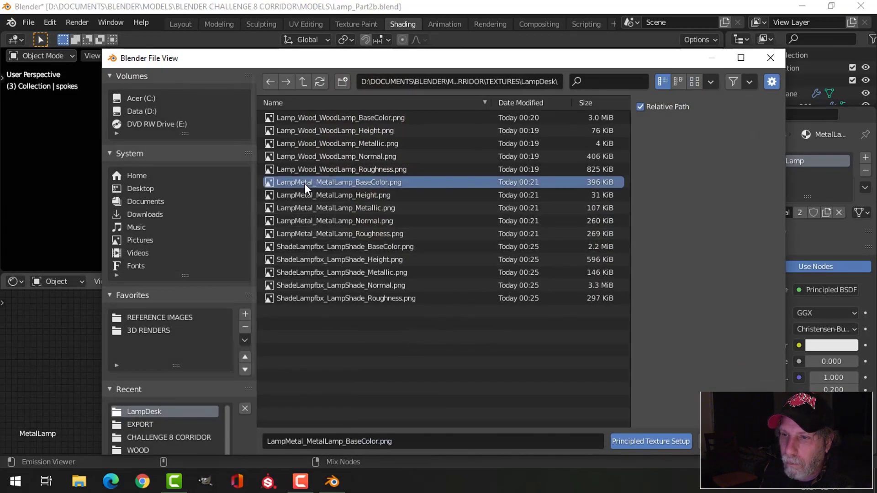
shift+click(317, 234)
key(Return)
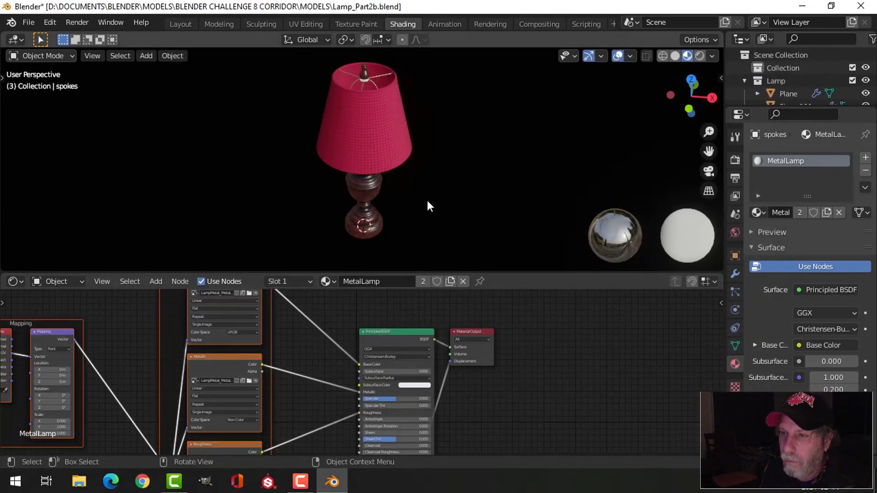
Step: Hide the lampshade and assign the MetalLamp material to the cylindrical bulb socket
click(401, 140)
key(h)
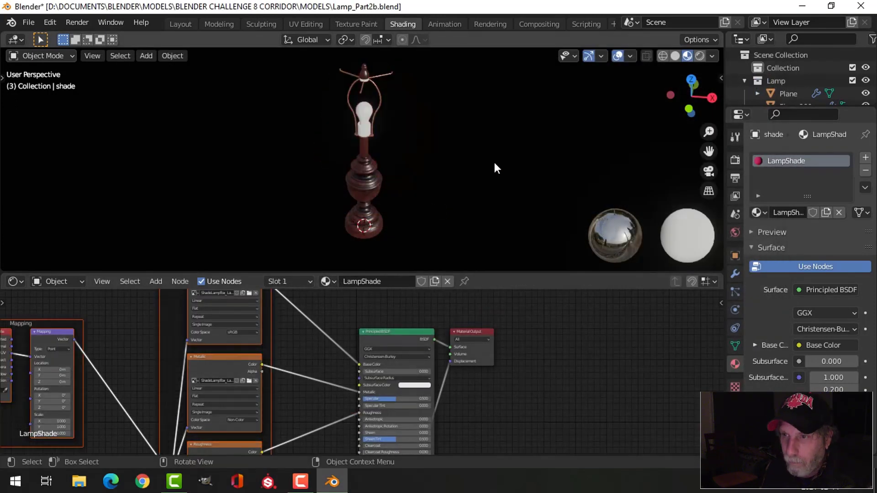
scroll(443, 147, up, 5)
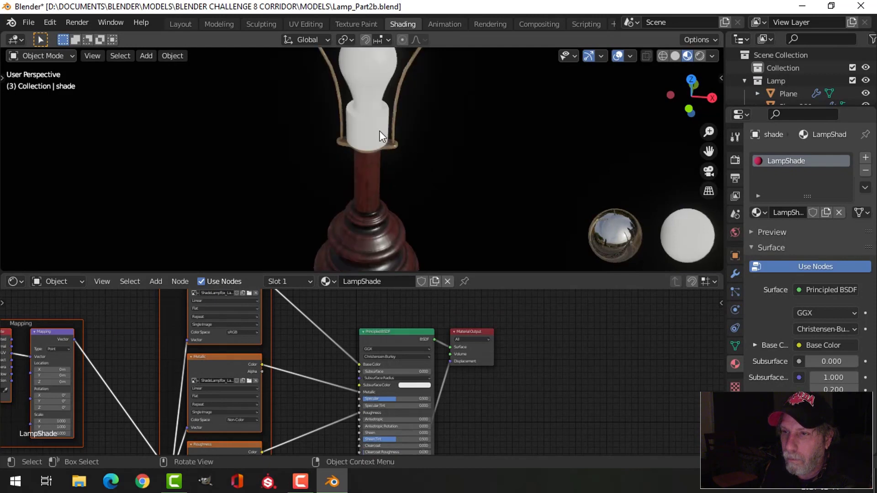
click(394, 137)
click(759, 213)
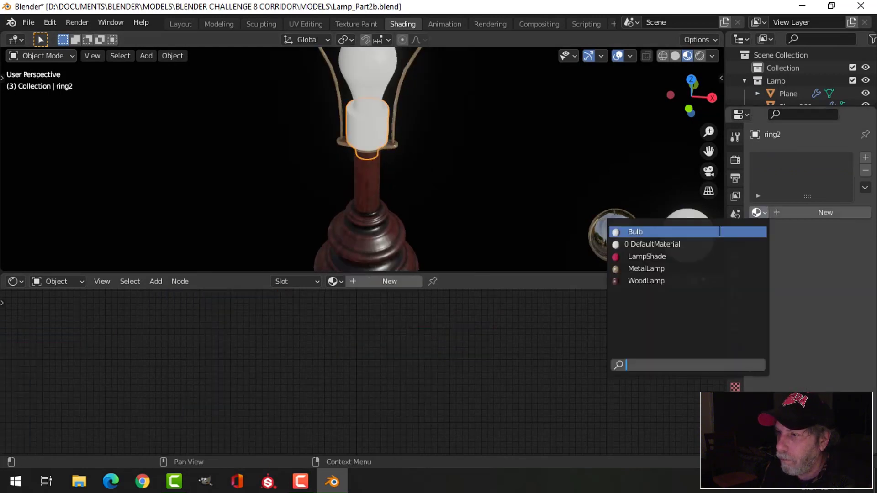
click(658, 268)
Step: Assign the MetalLamp material to the base piece of the bulb inside the socket
mouse_move(390, 144)
middle_down()
mouse_move(400, 84)
mouse_move(393, 138)
middle_up()
scroll(392, 138, up, 4)
scroll(389, 151, up, 2)
click(385, 133)
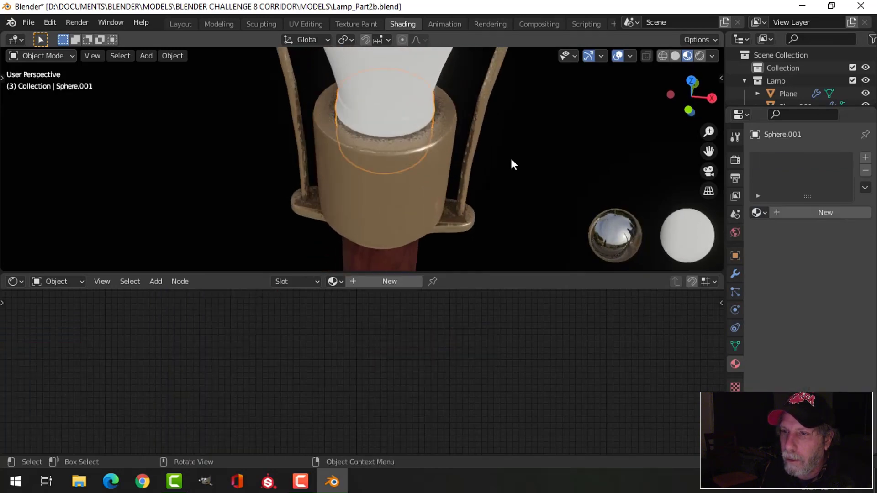
click(757, 212)
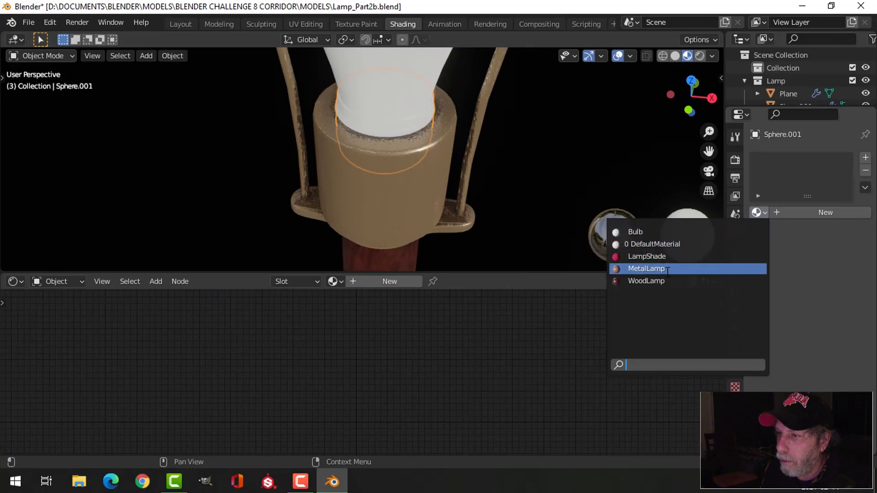
click(647, 269)
Step: Assign the MetalLamp material to the small ring below the wooden finial
click(437, 130)
scroll(434, 119, down, 3)
scroll(436, 150, down, 3)
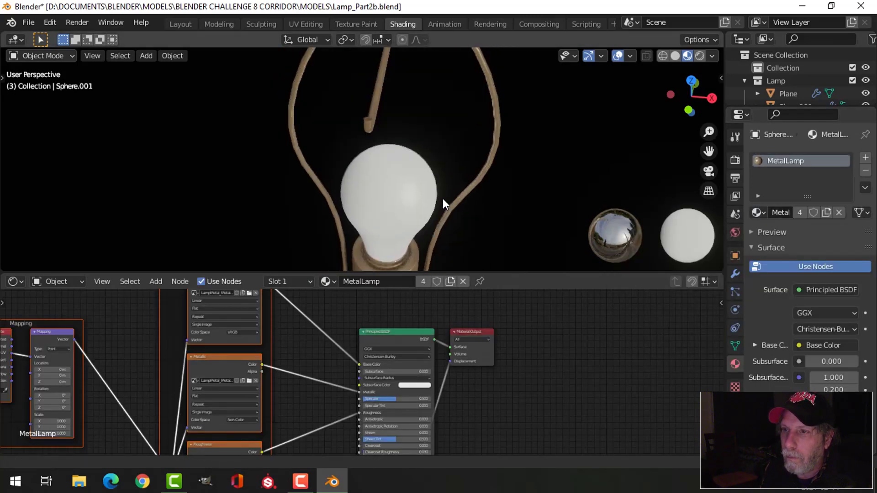
middle_drag(401, 129, 404, 163)
scroll(404, 155, up, 2)
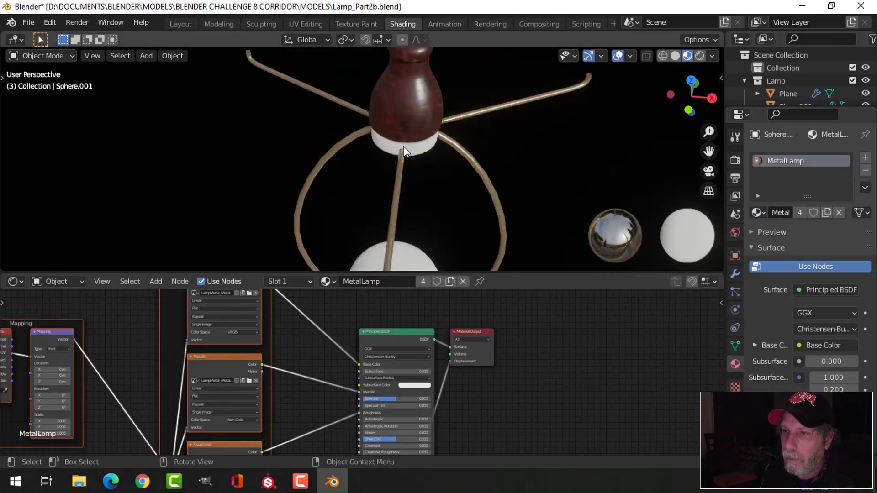
click(404, 147)
click(758, 212)
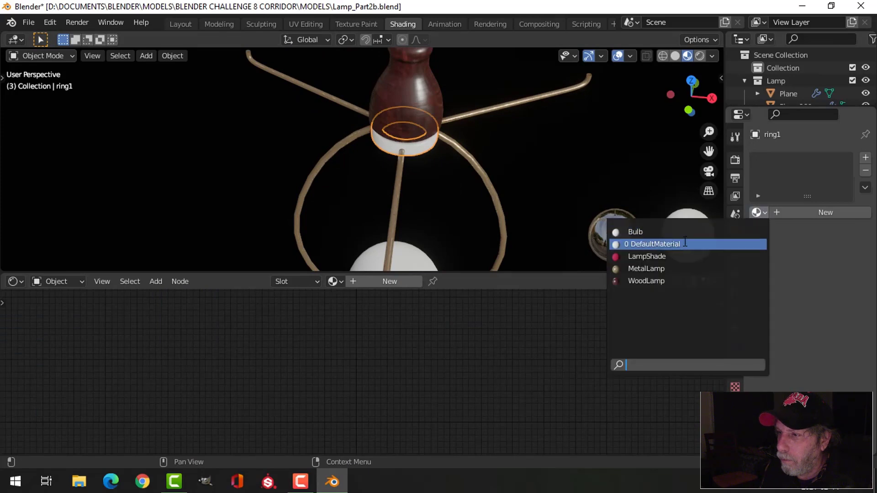
click(672, 268)
scroll(491, 188, down, 4)
scroll(484, 162, up, 3)
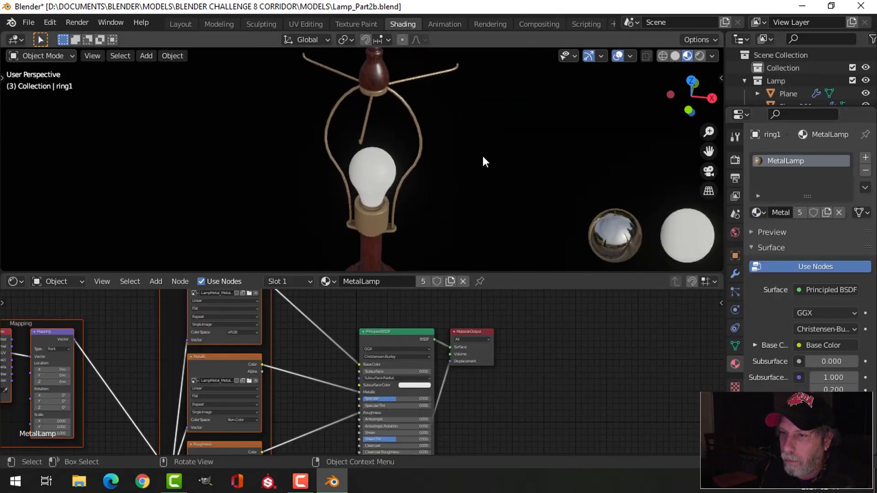
Step: Switch to the Layout workspace, unhide the lampshade, deselect everything and display the lamp in Material Preview shading
click(185, 24)
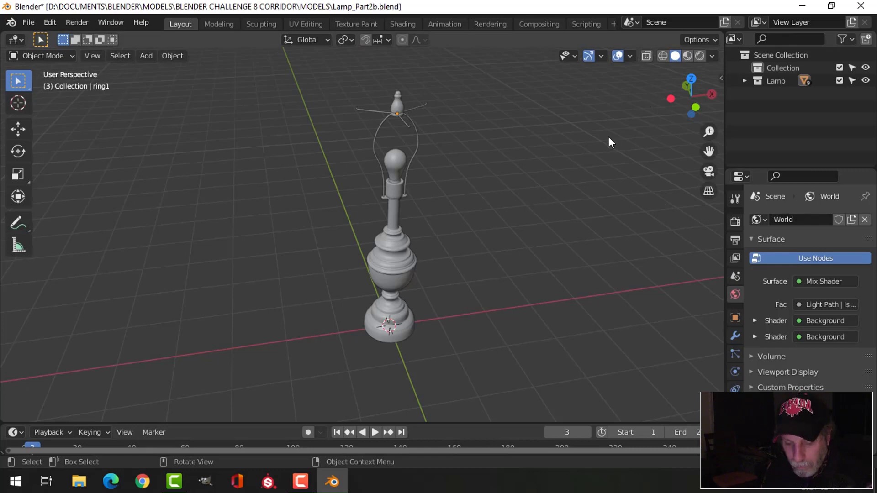
key(alt+h)
key(alt+a)
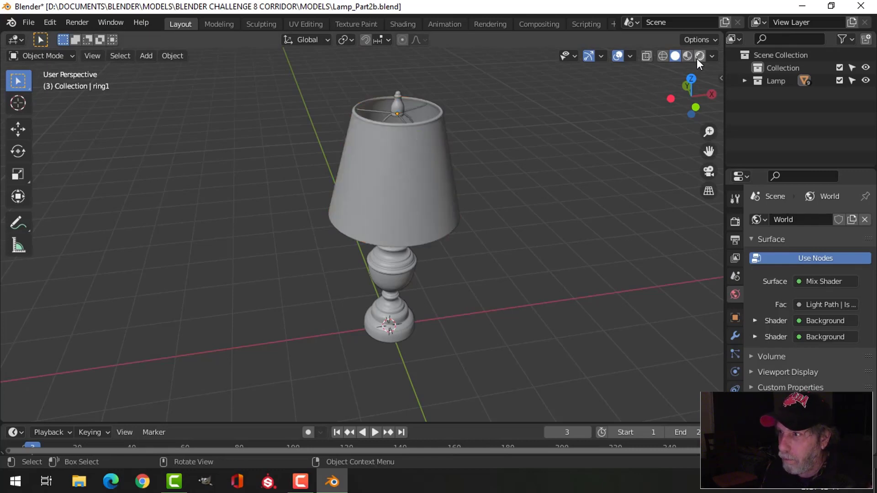
click(687, 56)
middle_drag(530, 213, 562, 228)
Step: View the lamp briefly without gizmos and overlays, and turn both back on
click(589, 55)
click(618, 56)
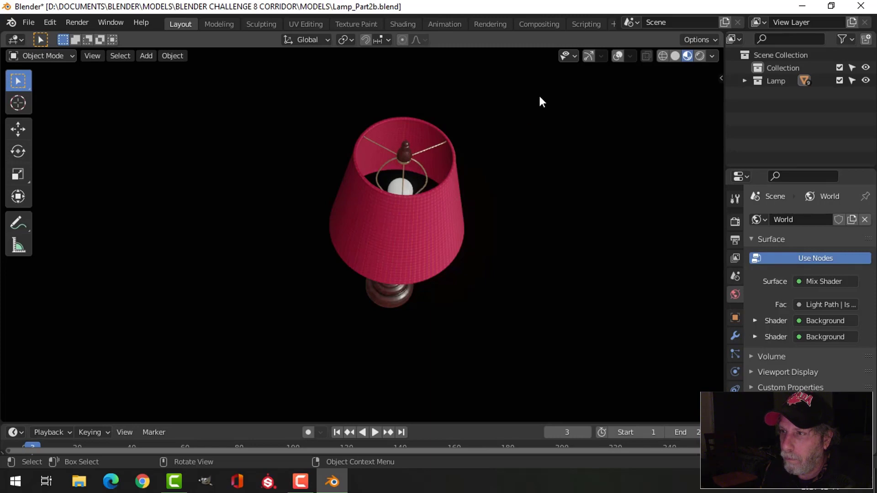
click(589, 56)
click(618, 56)
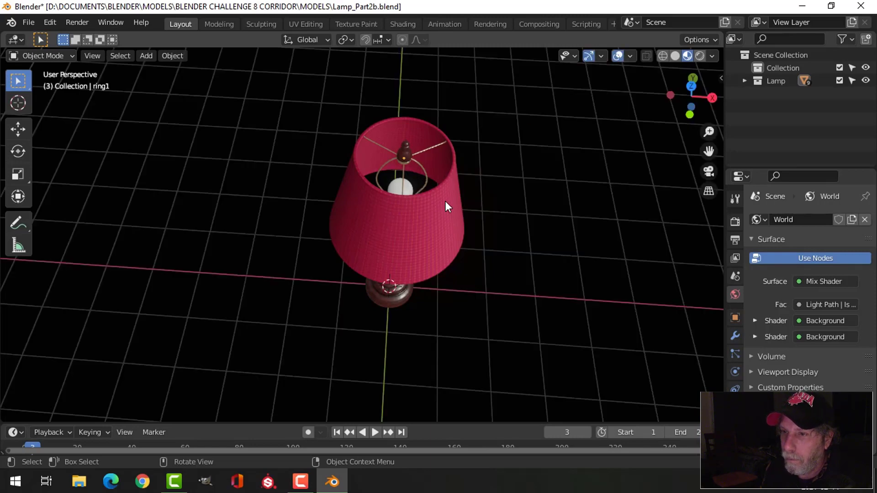
Step: Select the light bulb and change its Bulb material's surface to Emission with a strength of 8
click(407, 186)
key(alt+a)
scroll(402, 210, up, 3)
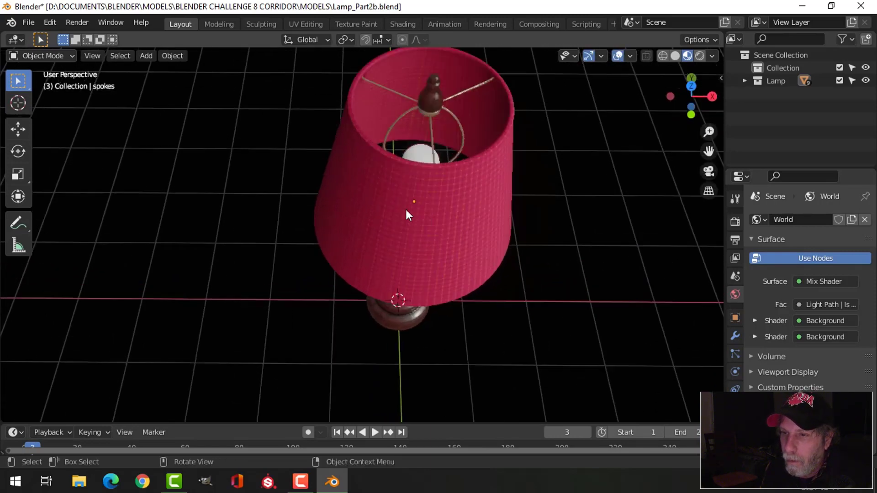
middle_drag(514, 209, 562, 258)
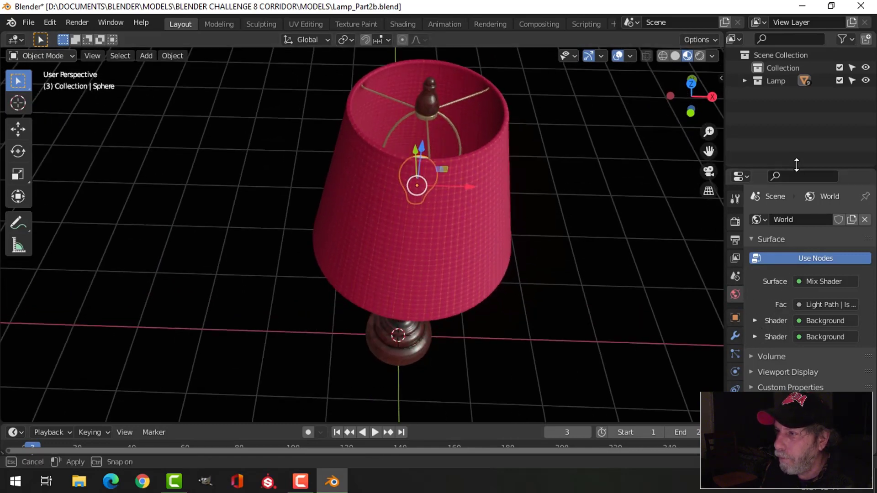
drag(798, 168, 797, 103)
click(732, 361)
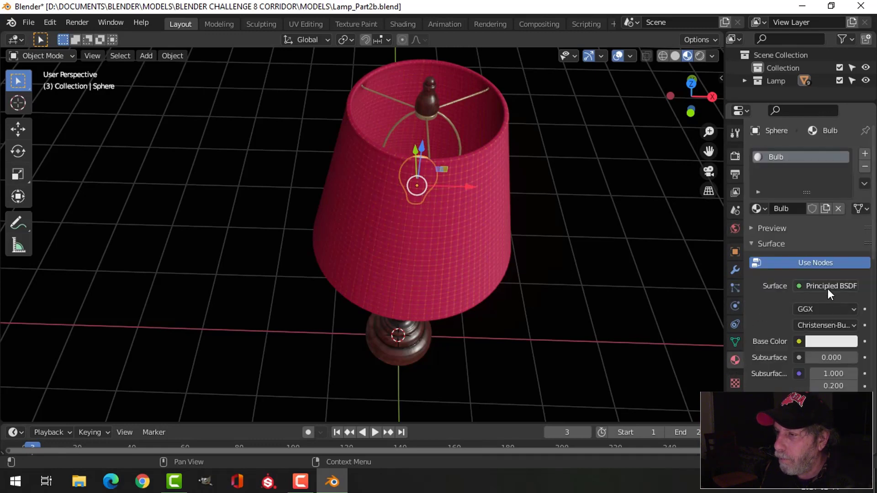
click(828, 287)
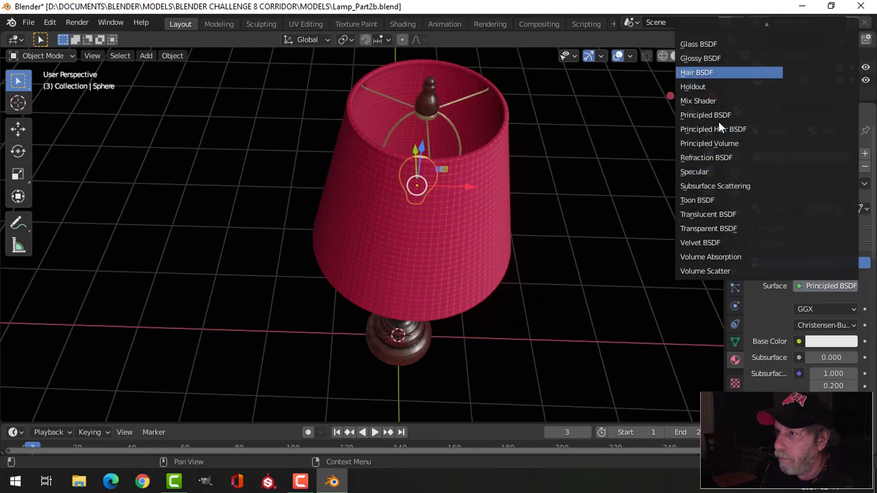
scroll(717, 117, up, 2)
click(697, 47)
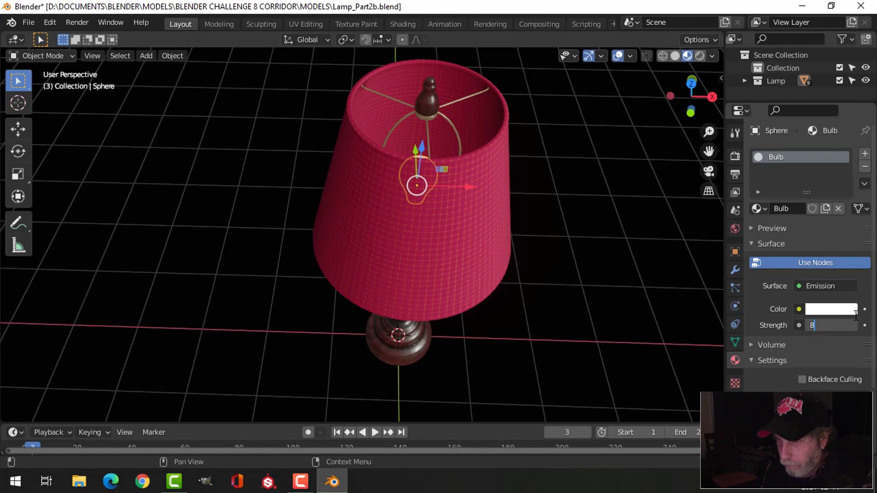
key(Return)
Step: Set the bulb's emission color to a soft yellow and lower the color's brightness slightly
click(831, 309)
click(790, 176)
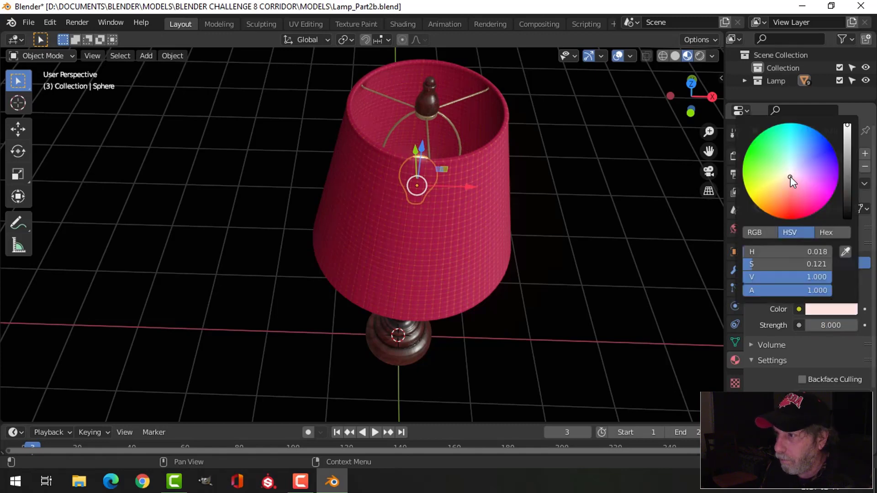
click(782, 177)
middle_drag(583, 189, 488, 187)
scroll(555, 226, up, 4)
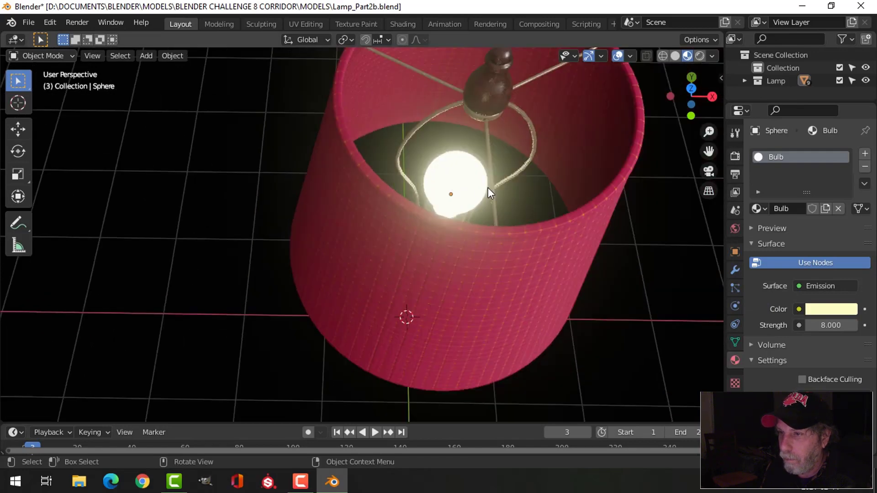
click(821, 310)
drag(847, 138, 848, 133)
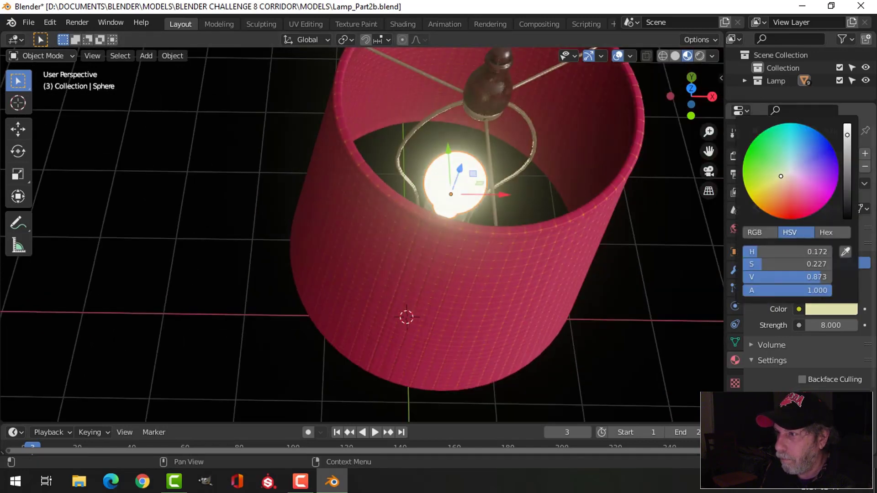
Step: Hide the viewport gizmos and overlays, examine the textured lamp from several angles and select the lampshade
middle_drag(617, 215, 624, 127)
scroll(601, 284, down, 3)
click(590, 55)
click(618, 56)
middle_drag(530, 204, 542, 264)
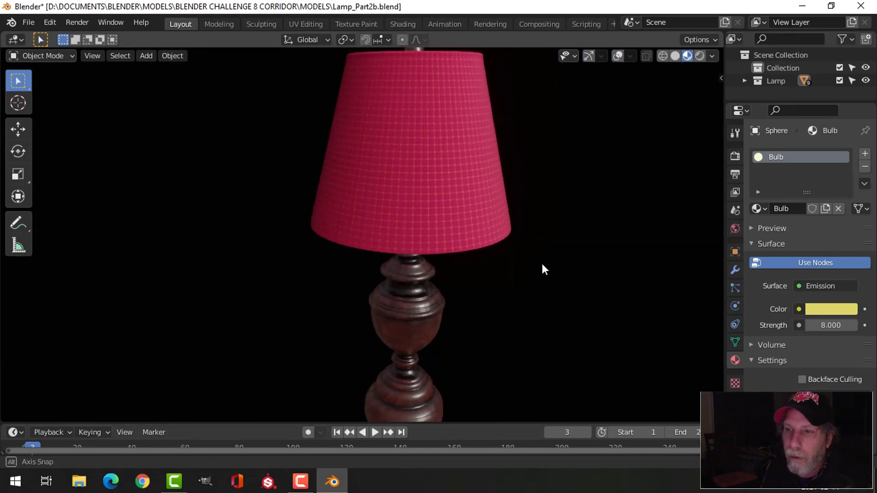
scroll(539, 268, down, 2)
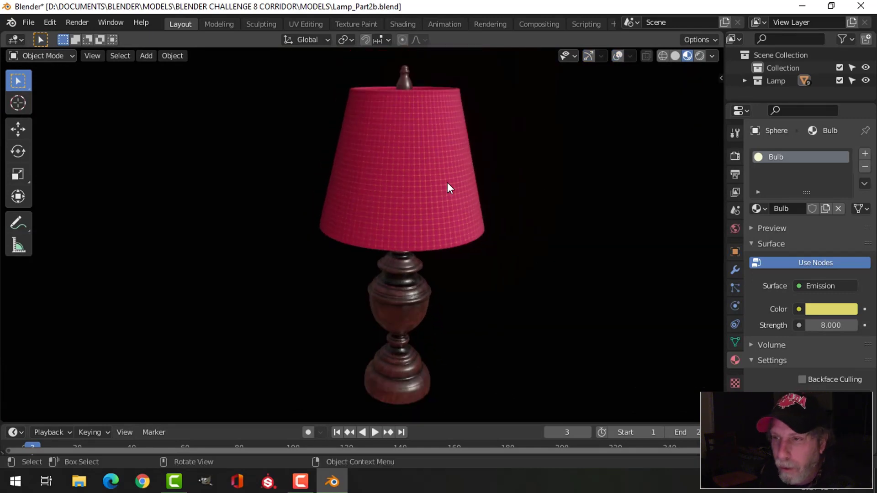
middle_drag(456, 185, 480, 254)
scroll(456, 235, up, 3)
scroll(481, 254, down, 4)
click(453, 228)
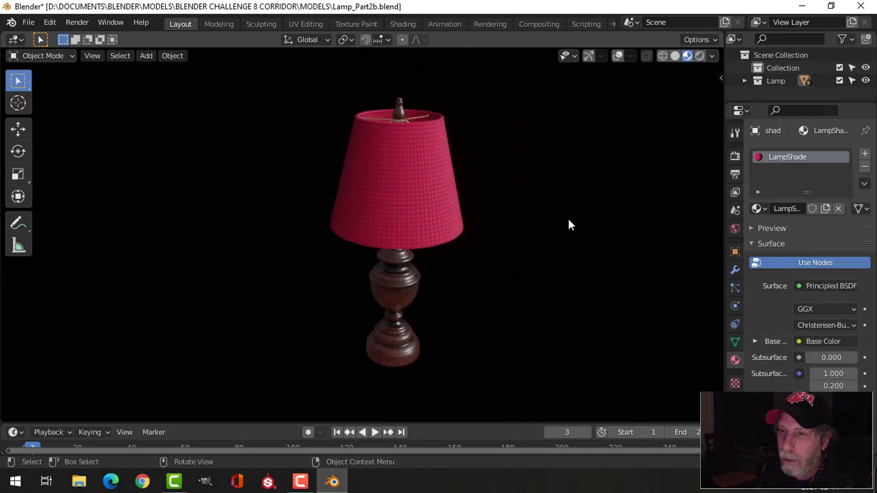
Step: Show the viewport gizmos and overlays again and switch to the Shading workspace for the lampshade material
click(601, 56)
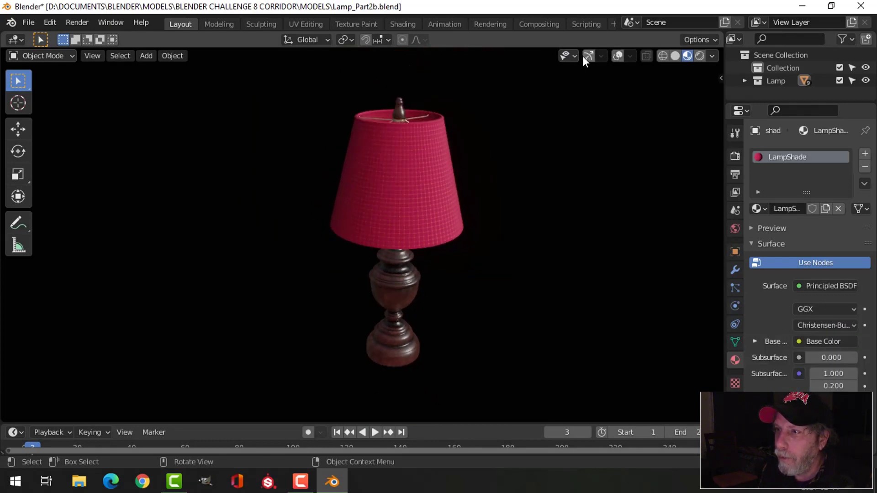
click(589, 56)
click(620, 56)
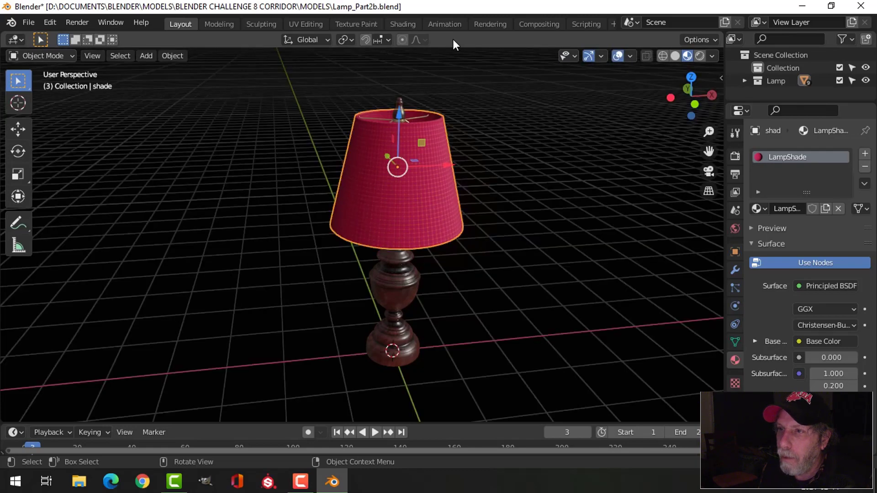
click(409, 24)
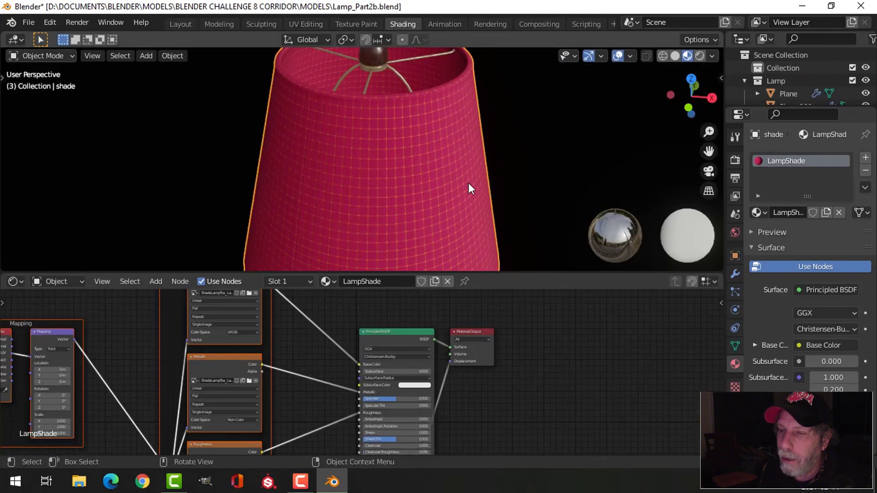
Step: Add a Hue/Saturation node between the LampShade material's base color texture and the Principled BSDF's Base Color
shift+middle_drag(455, 233, 456, 206)
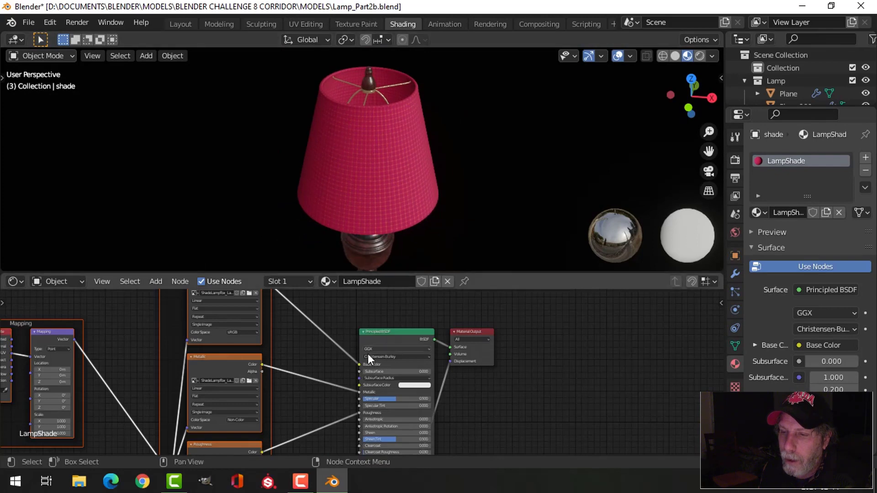
scroll(361, 352, down, 1)
middle_drag(341, 350, 357, 355)
key(shift+a)
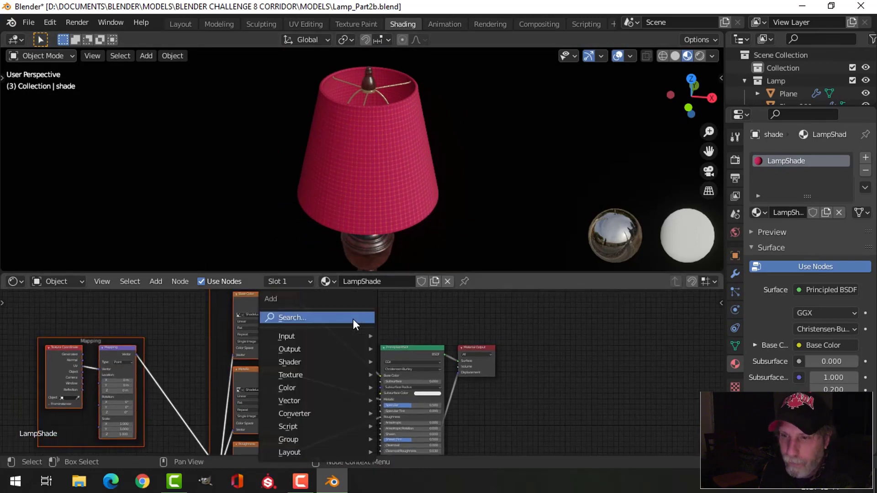
mouse_move(313, 386)
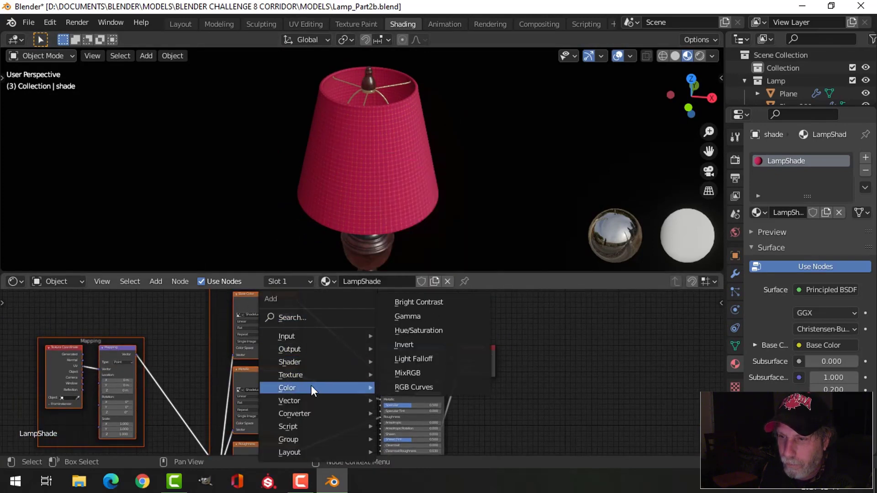
click(401, 330)
click(367, 331)
Step: Try different shade colors by setting the Hue Saturation Value node's hue to 0 and raising it in 0.1 increments to 1.000
scroll(405, 333, up, 4)
middle_drag(369, 322, 376, 375)
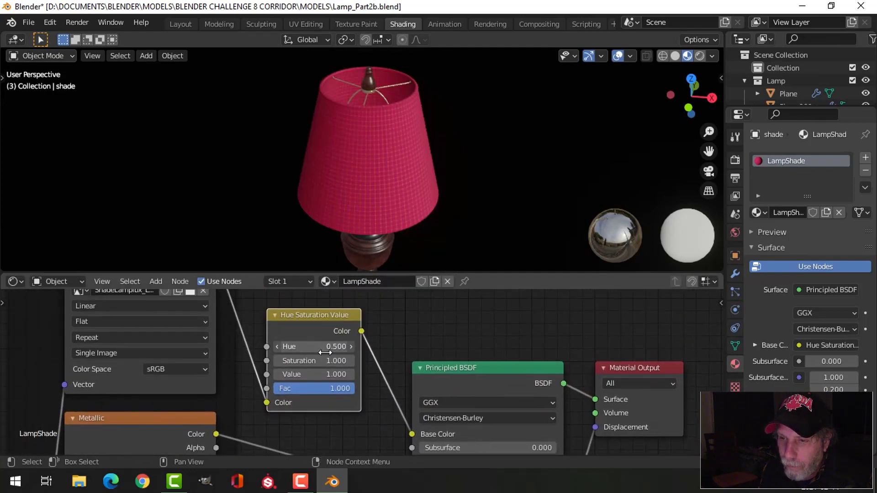
key(Return)
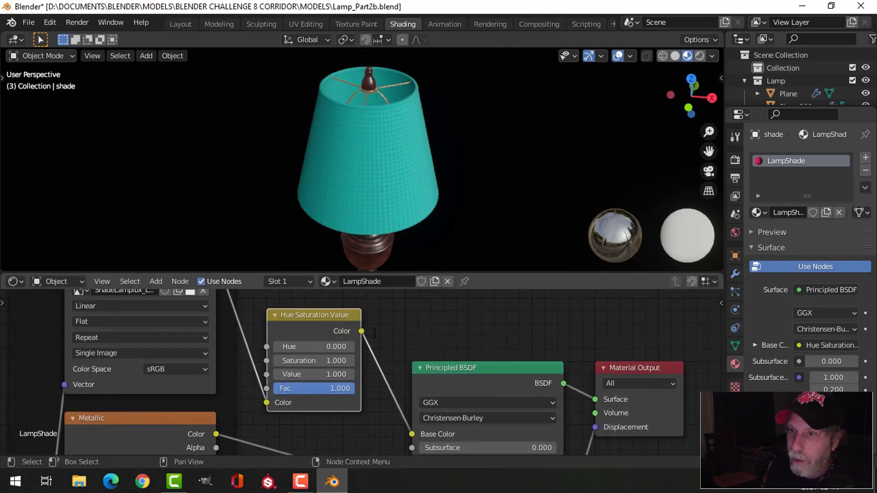
click(352, 350)
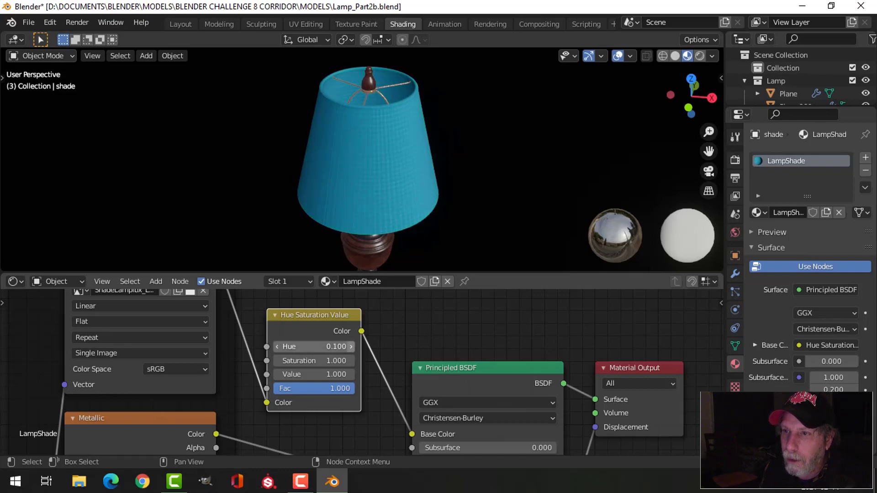
click(352, 347)
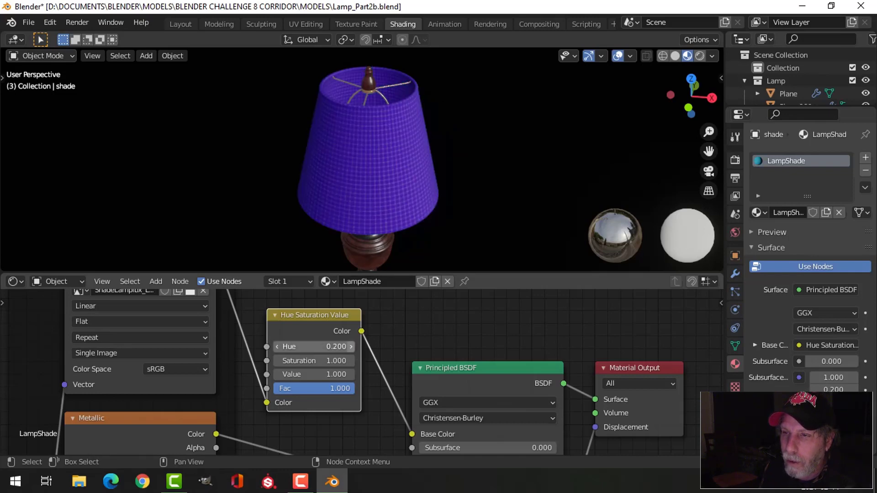
click(352, 347)
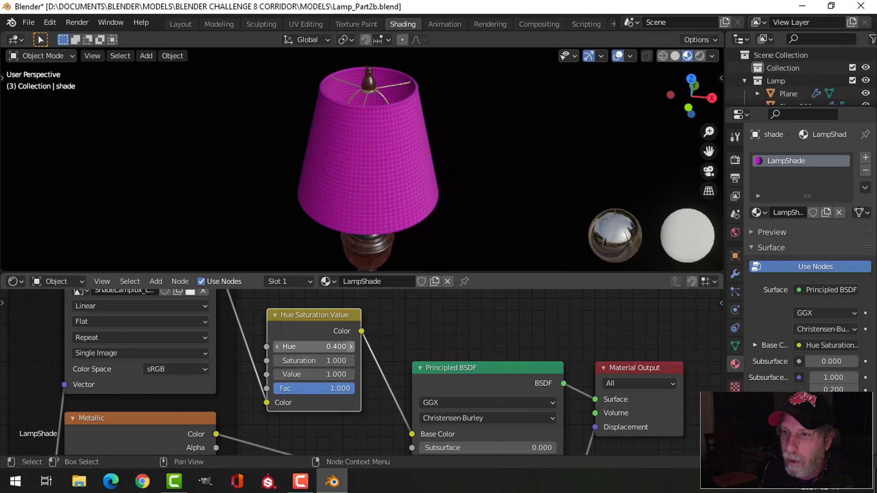
click(352, 347)
click(352, 347)
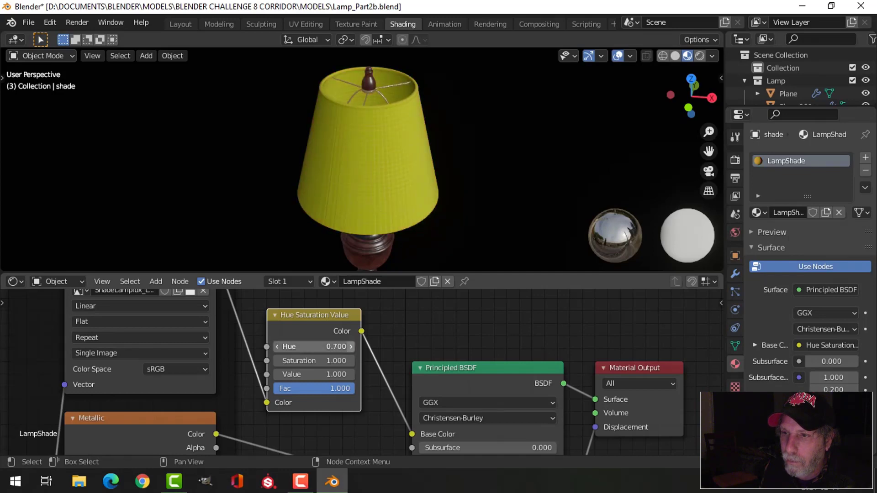
click(352, 346)
click(352, 347)
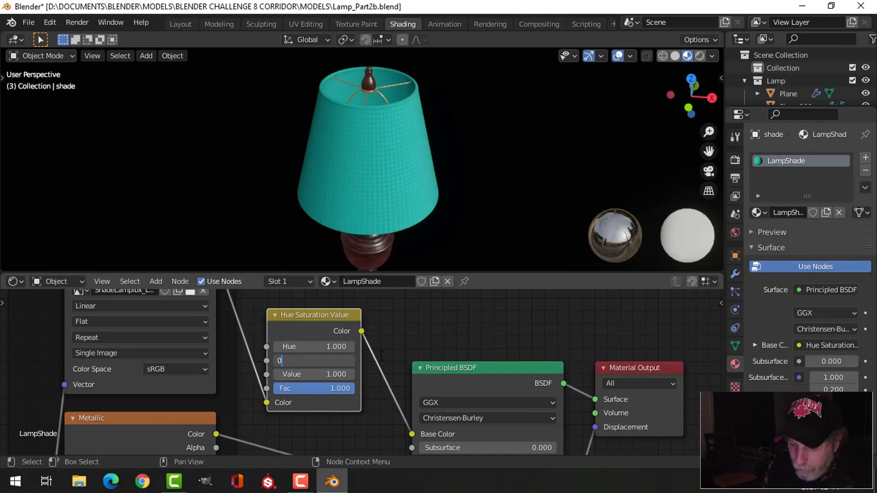
Step: Set the Hue Saturation Value node's saturation to 0 and return to the Layout workspace
key(Return)
middle_drag(444, 190, 413, 188)
click(188, 22)
Step: Hide the viewport gizmos and overlays and examine the recolored lampshade and the wooden base from above, the side and below
scroll(517, 215, up, 6)
scroll(434, 247, down, 2)
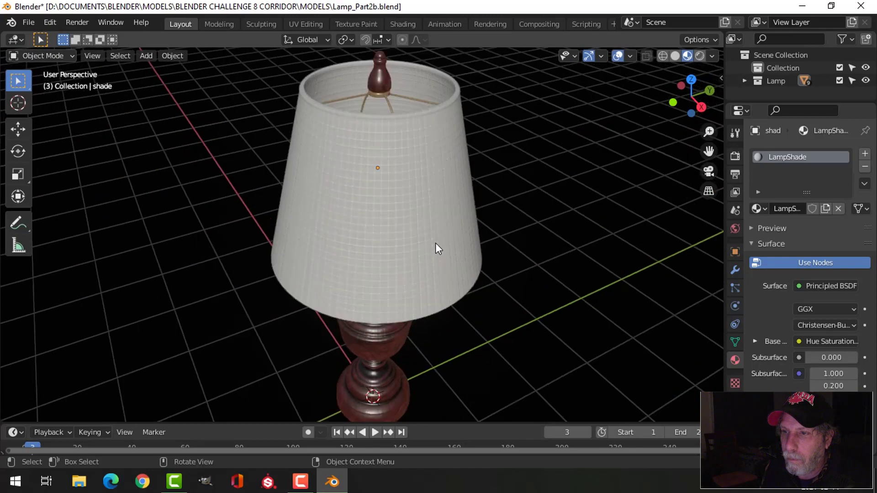
middle_drag(440, 247, 420, 230)
middle_drag(476, 256, 671, 231)
scroll(333, 215, down, 2)
click(588, 56)
click(617, 56)
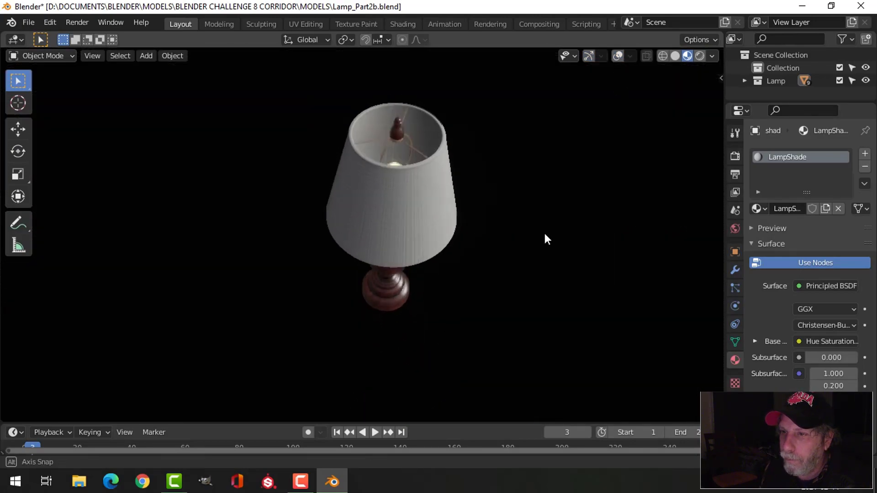
scroll(547, 246, up, 3)
scroll(547, 246, down, 3)
scroll(497, 254, up, 3)
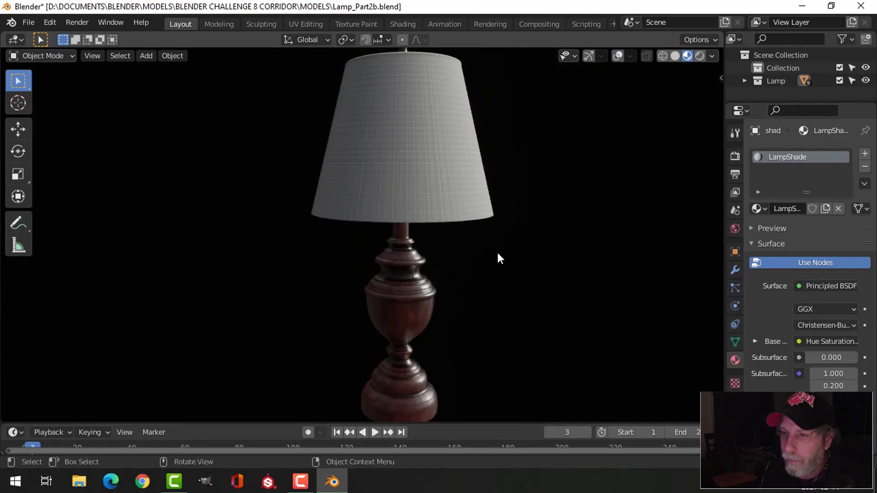
scroll(503, 284, down, 3)
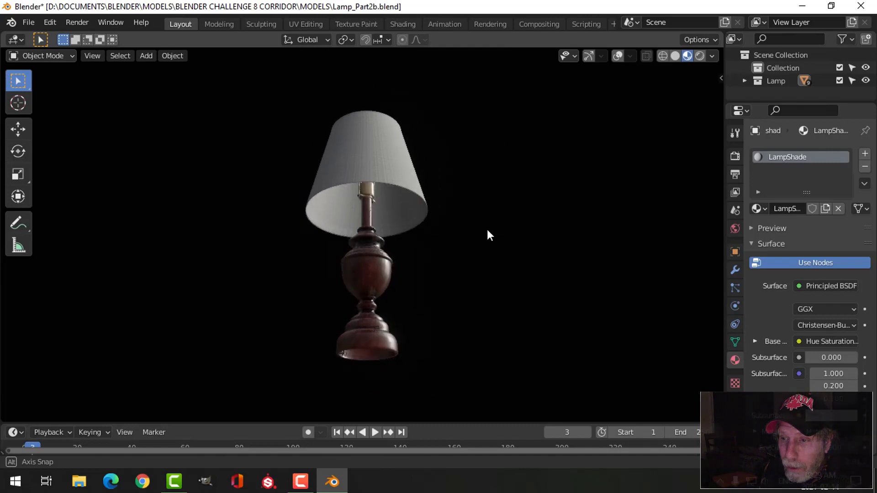